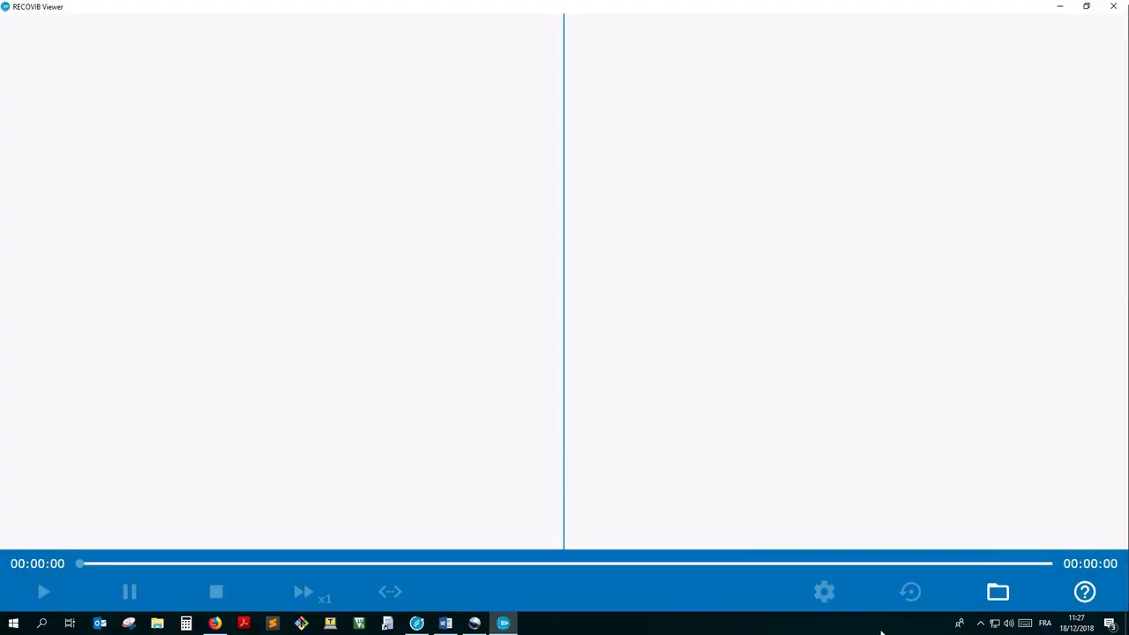
# Open the 30_min_recording project from the RECOVIBProjects folder.
pyautogui.click(998, 591)
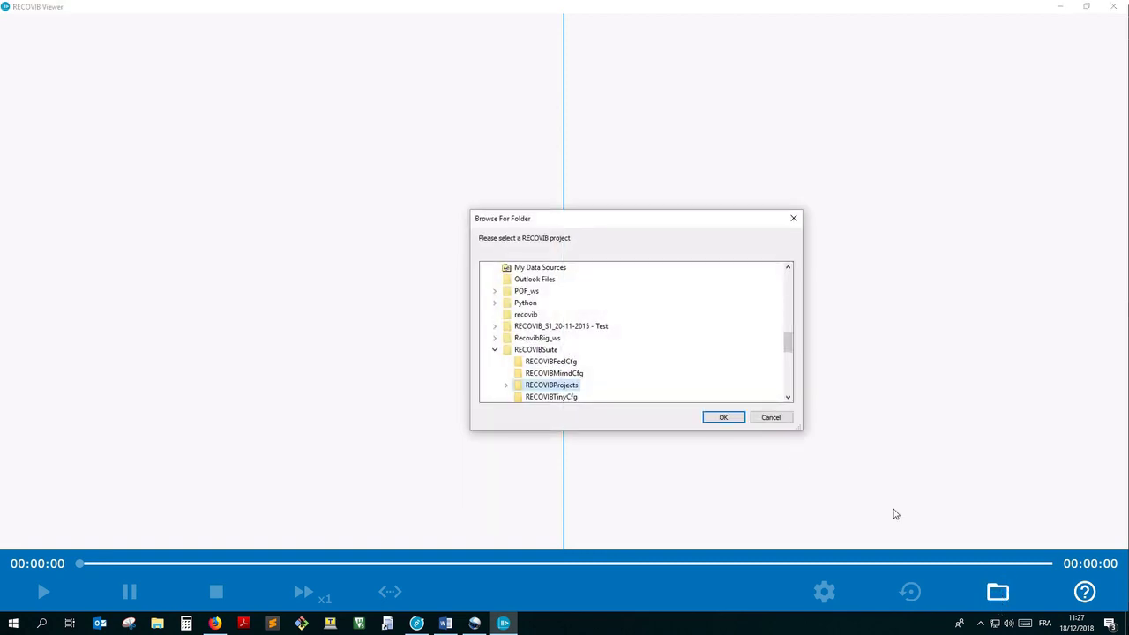
pyautogui.doubleClick(543, 386)
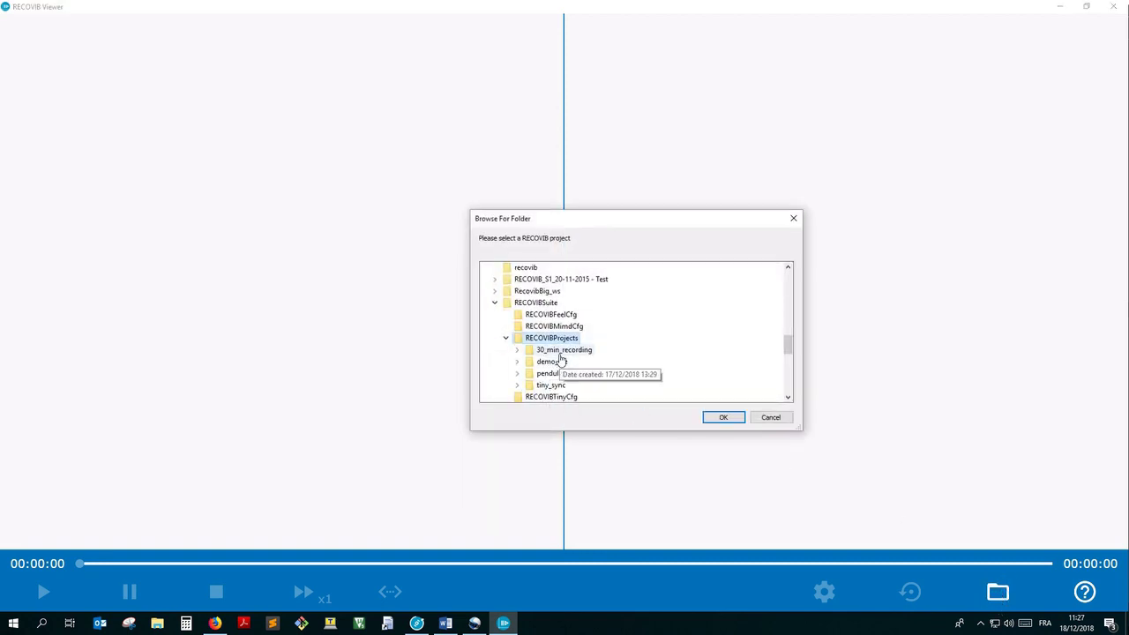
pyautogui.doubleClick(560, 351)
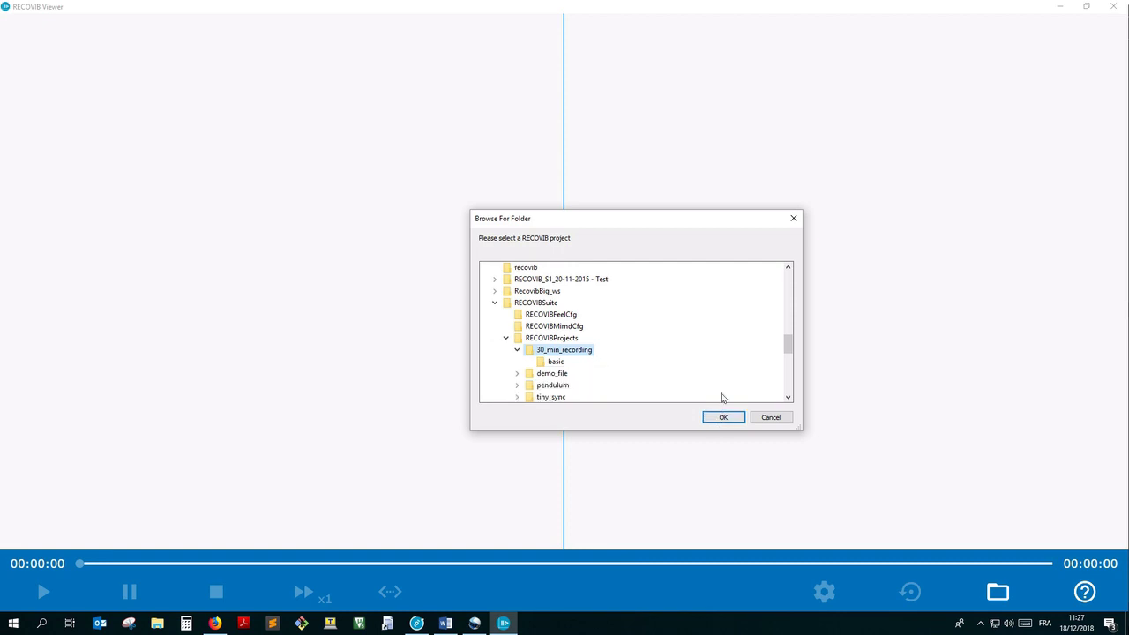
pyautogui.click(728, 420)
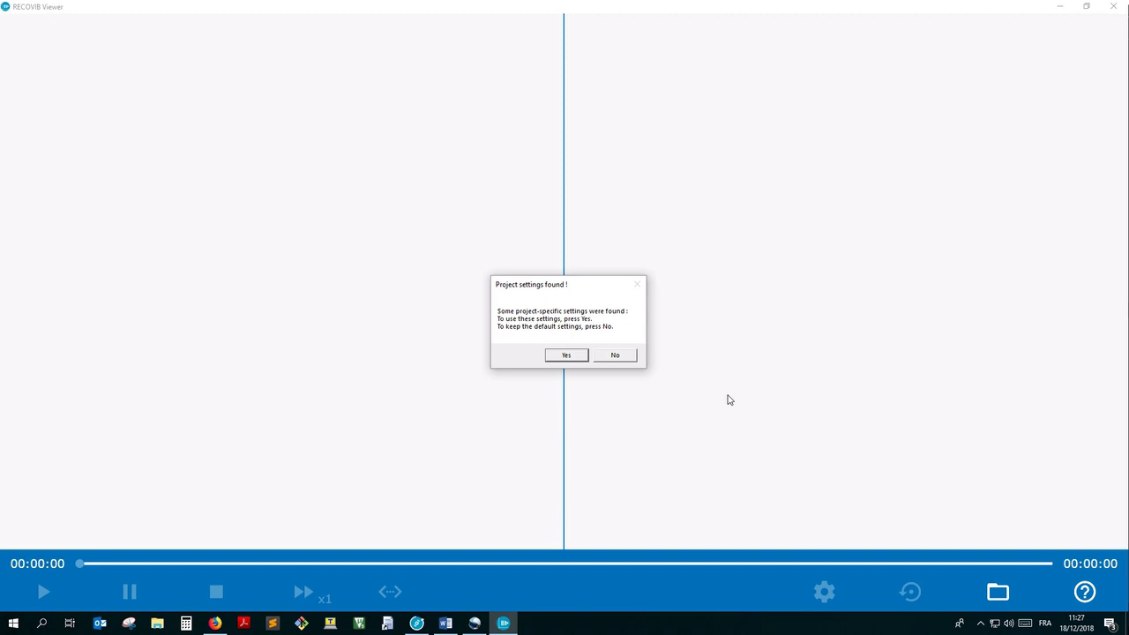
# Keep default settings, close Channels Configuration, and load the full recording's X, Y and Z traces.
pyautogui.click(631, 357)
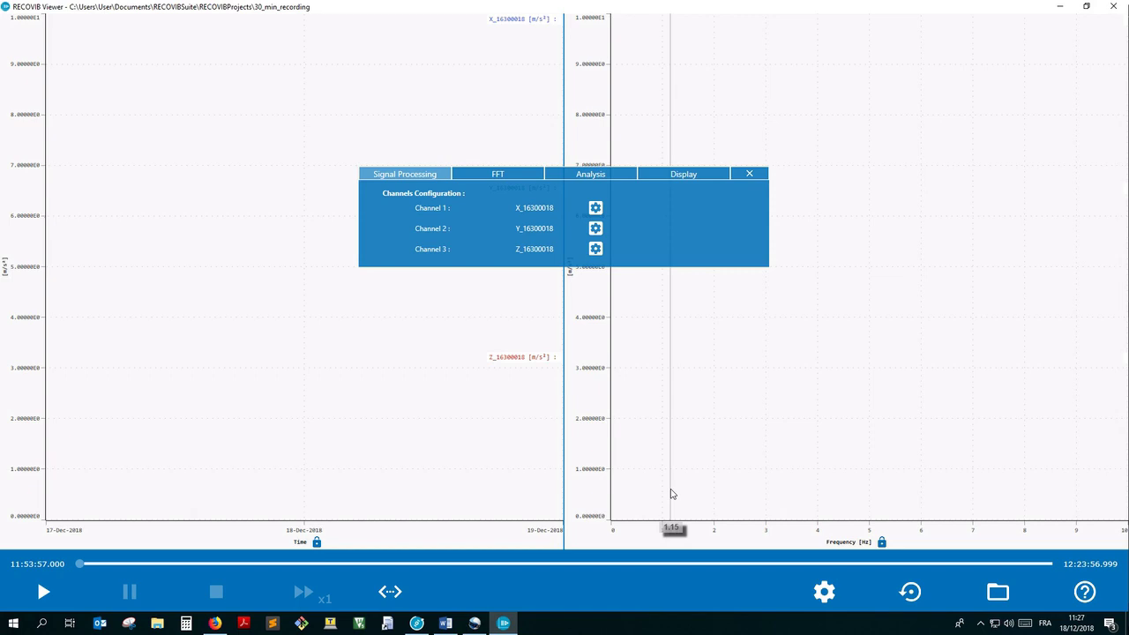
pyautogui.click(749, 174)
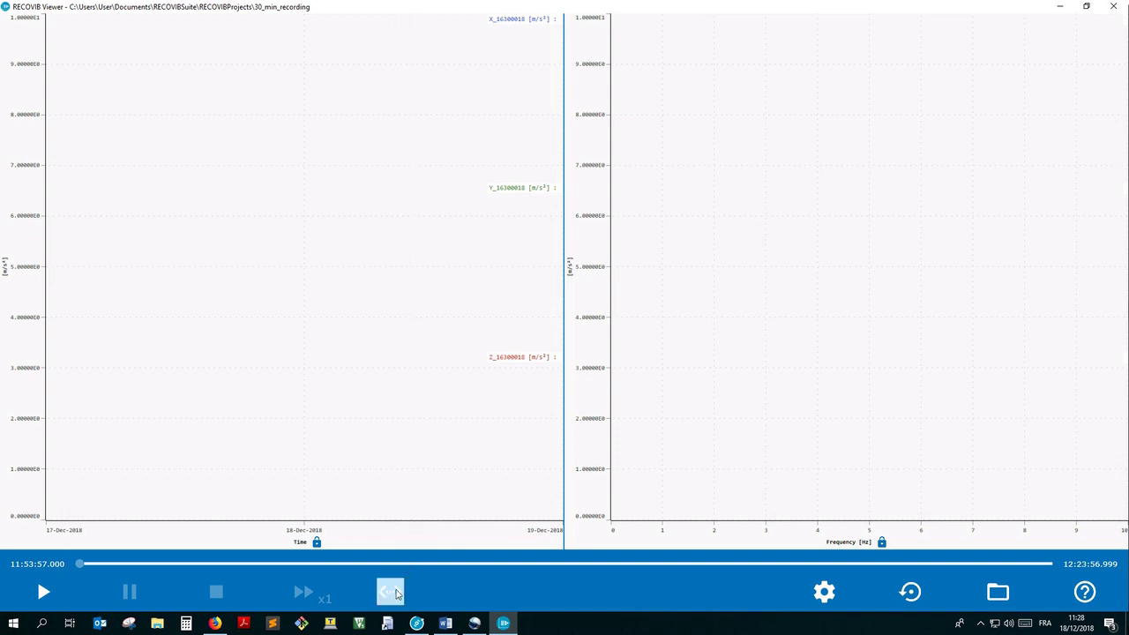
pyautogui.click(391, 596)
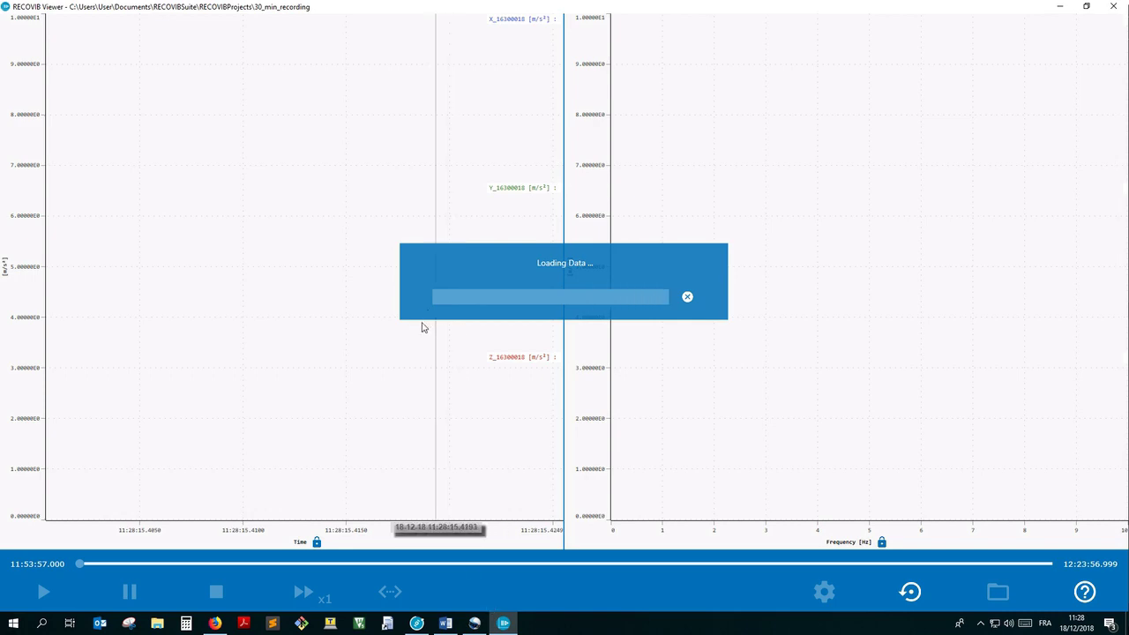
pyautogui.moveTo(415, 326)
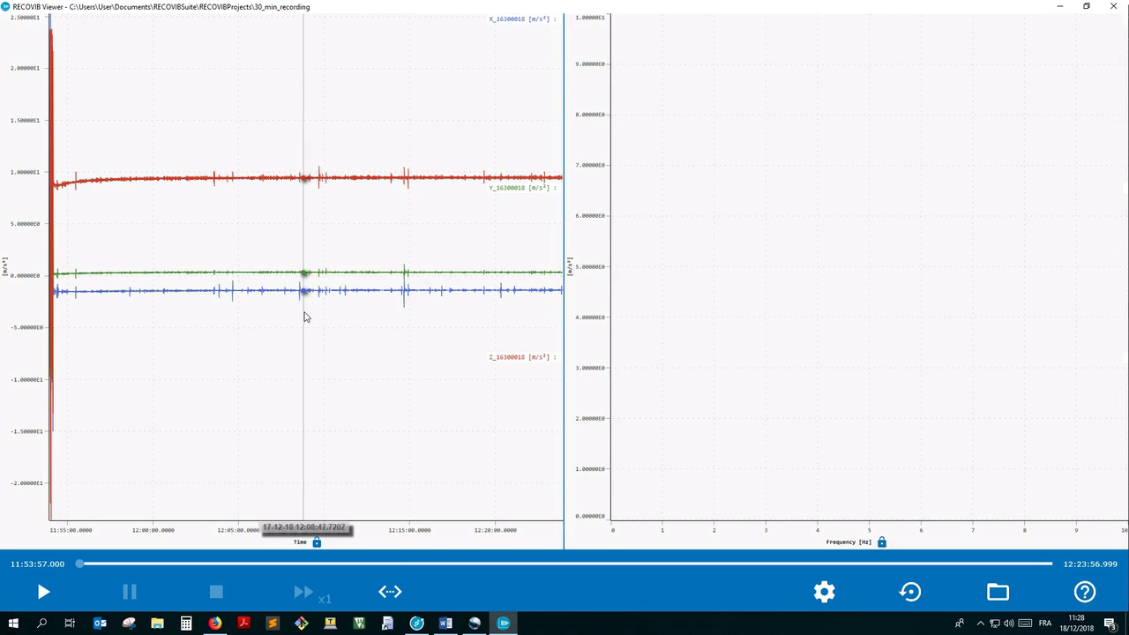
pyautogui.moveTo(307, 316)
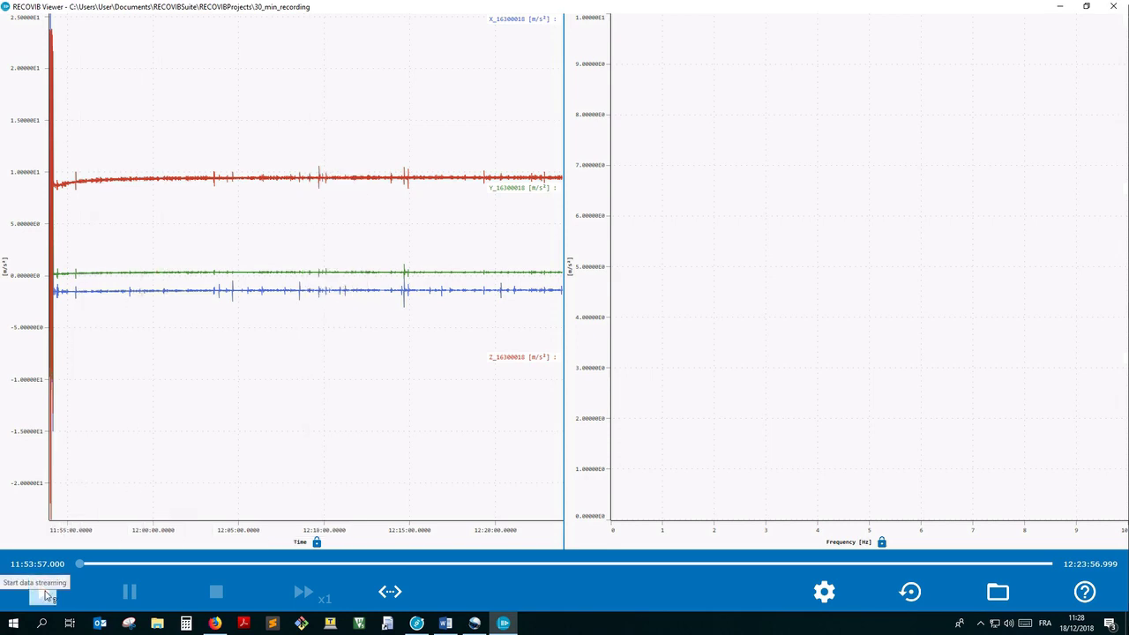
# Play the recording, cycling speed through x2, x4, x8 back to x1, then stop it.
pyautogui.click(46, 595)
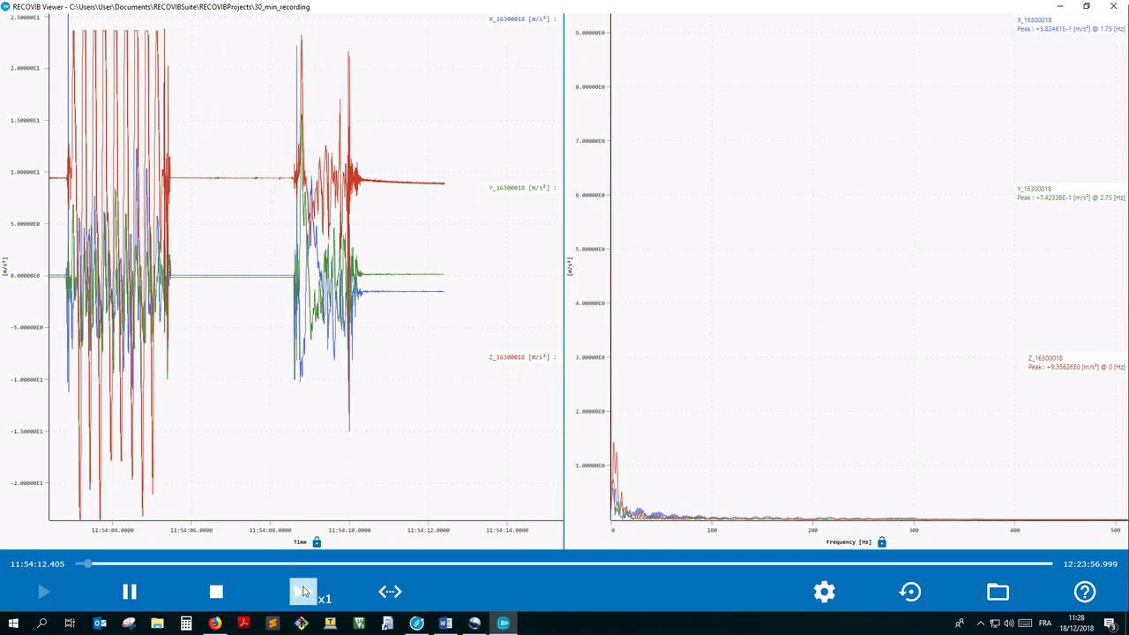
pyautogui.click(302, 592)
pyautogui.click(303, 593)
pyautogui.click(302, 592)
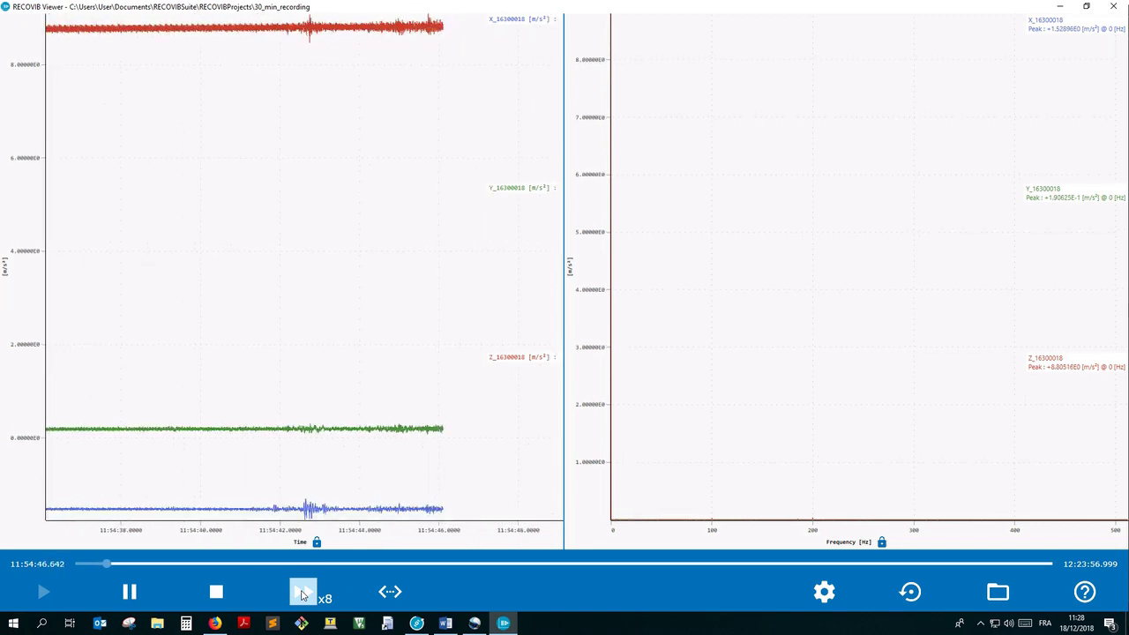
pyautogui.click(303, 593)
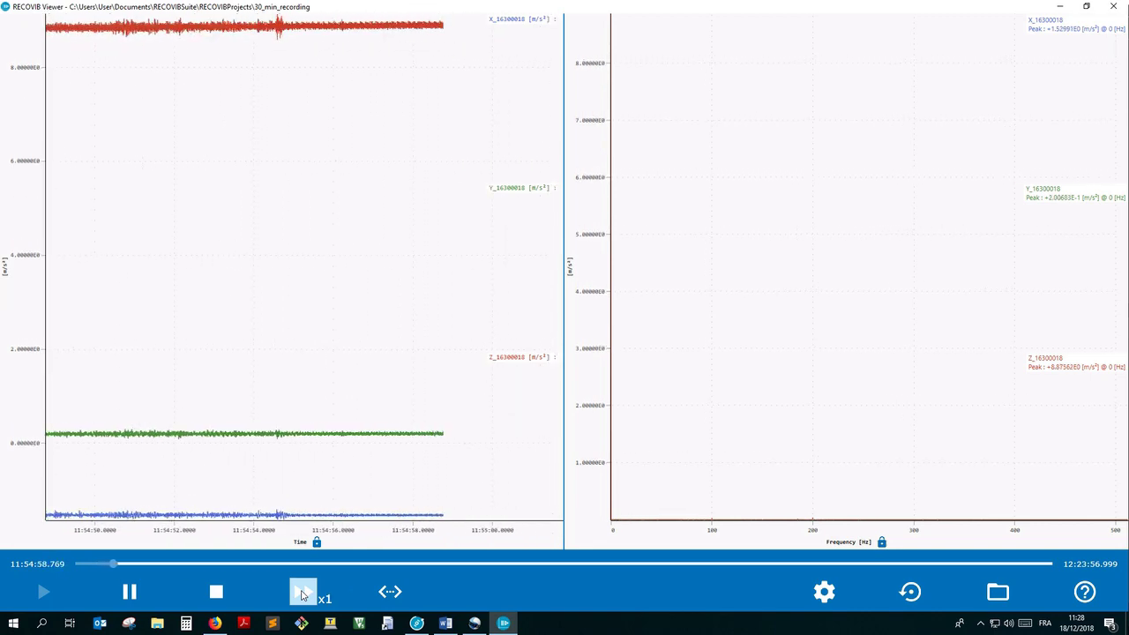
pyautogui.click(221, 592)
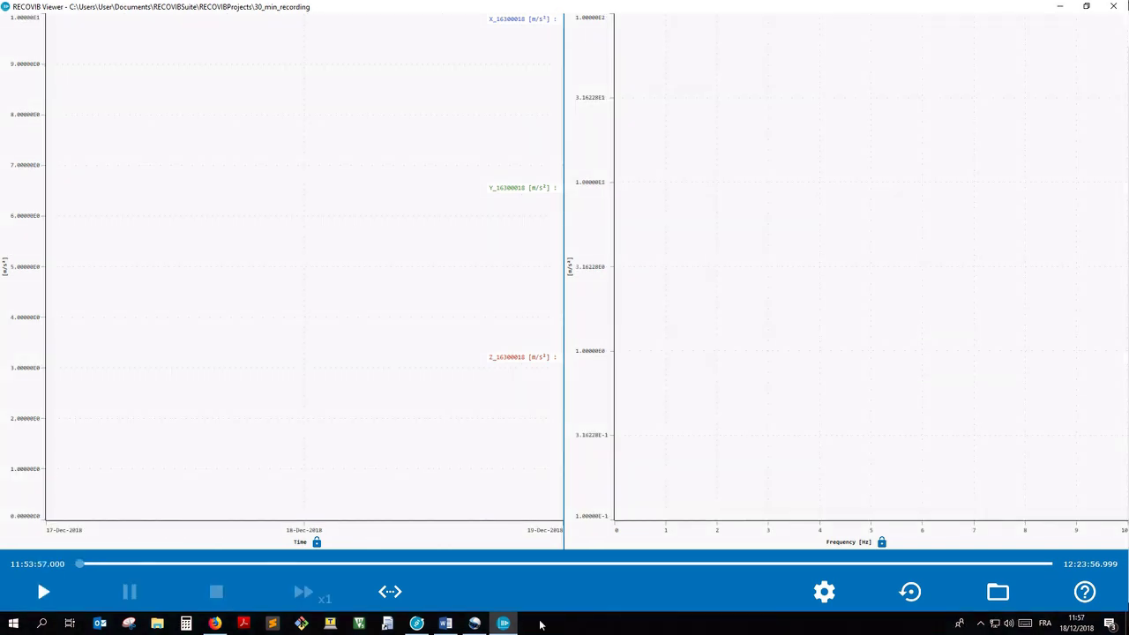
# Review the FFT, Analysis and Display tabs of the project settings.
pyautogui.click(823, 592)
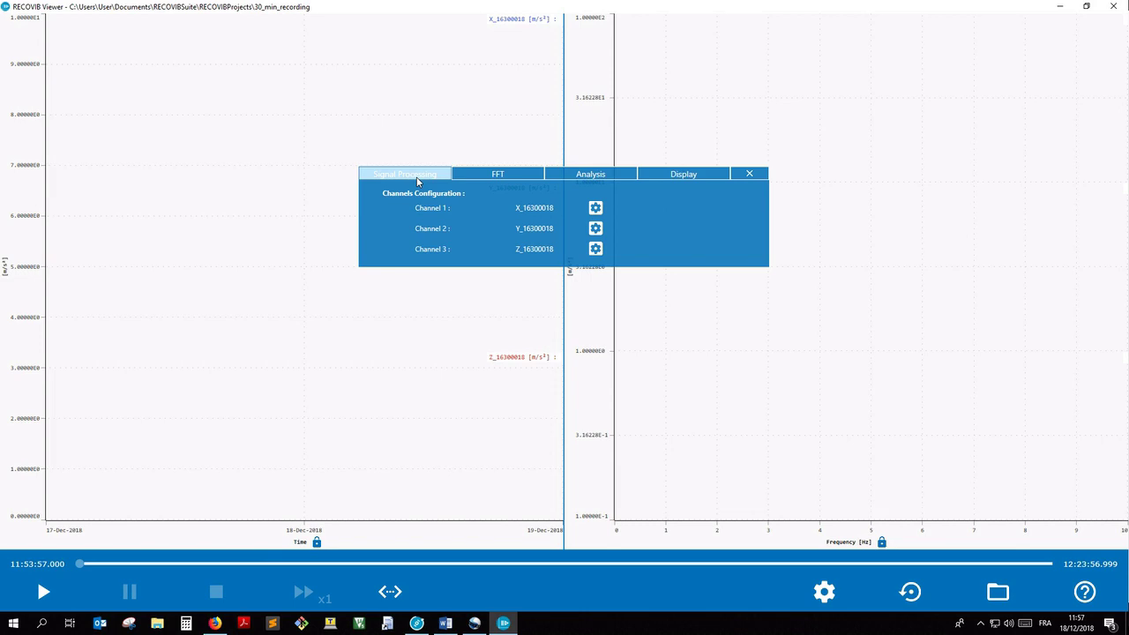
pyautogui.click(518, 180)
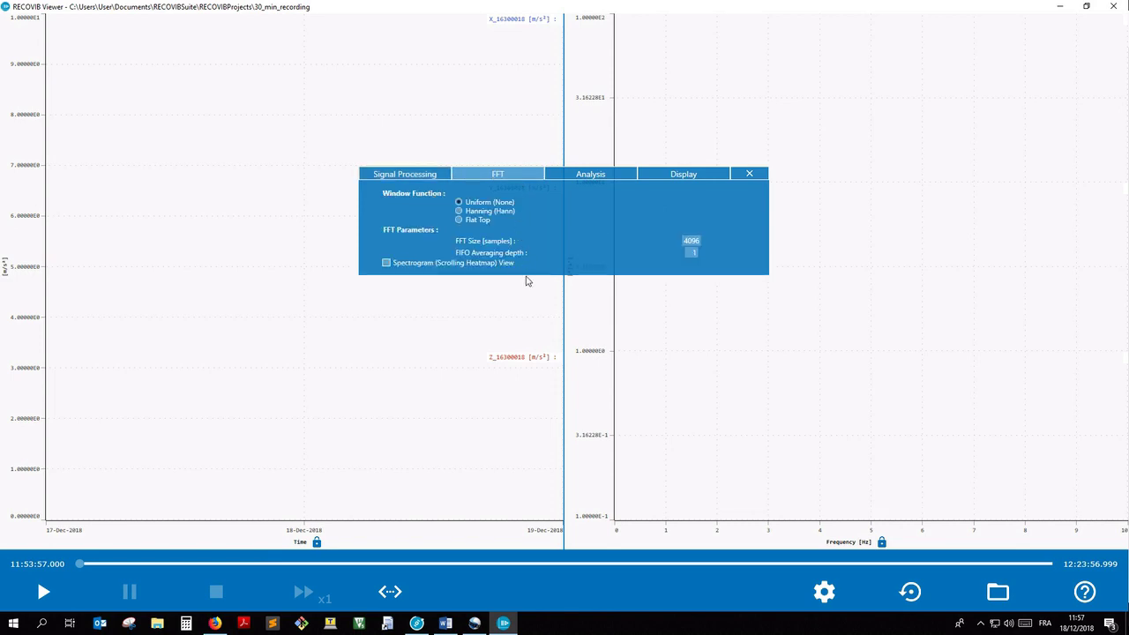
pyautogui.click(584, 174)
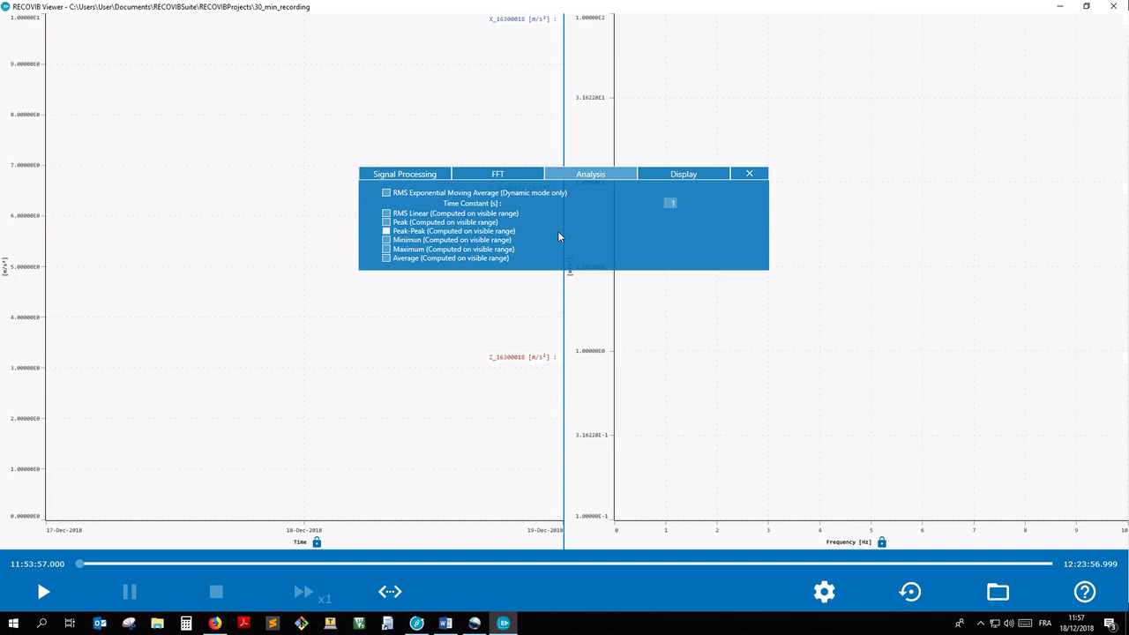
pyautogui.click(670, 174)
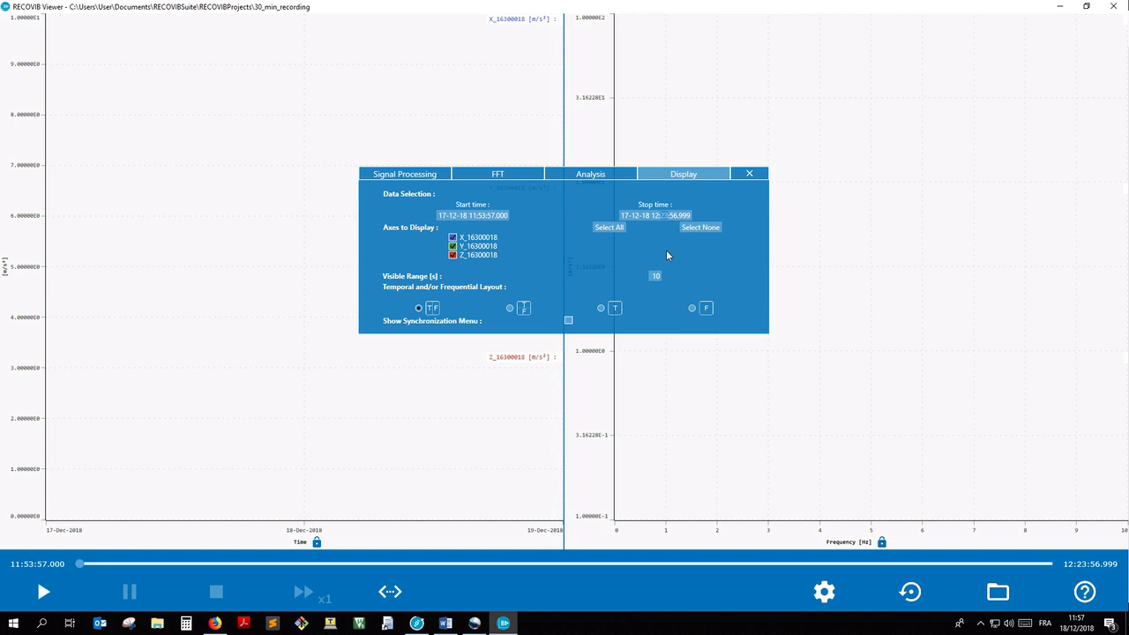
# Set the stop time to 12:03:56.999, load only Z_16300018, and play it back.
pyautogui.write('0')
pyautogui.click(391, 590)
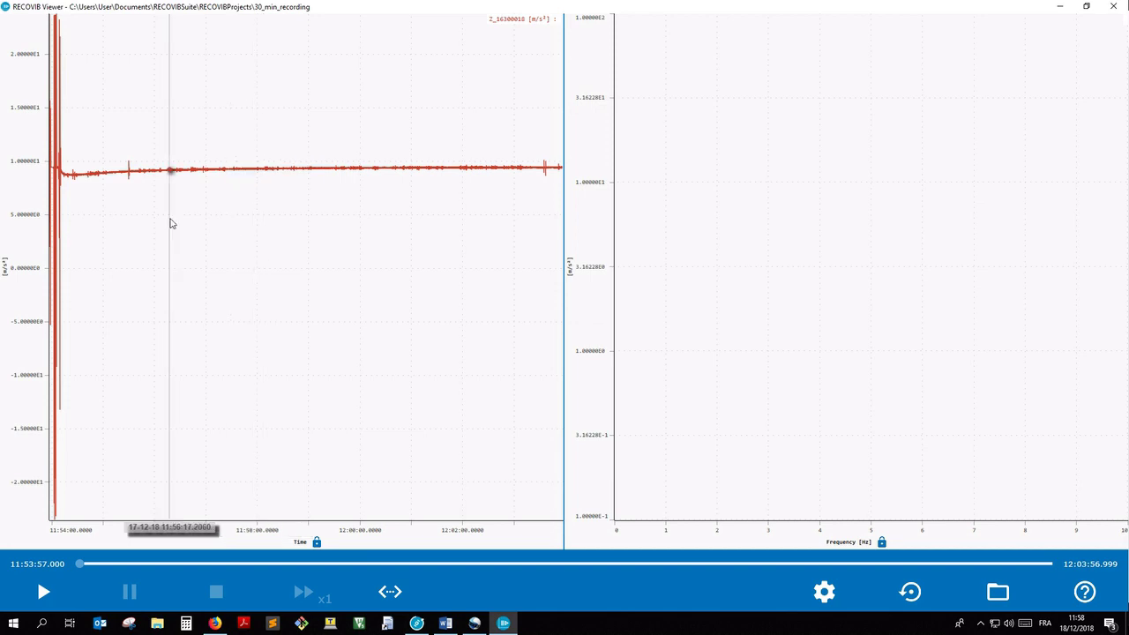
pyautogui.click(43, 592)
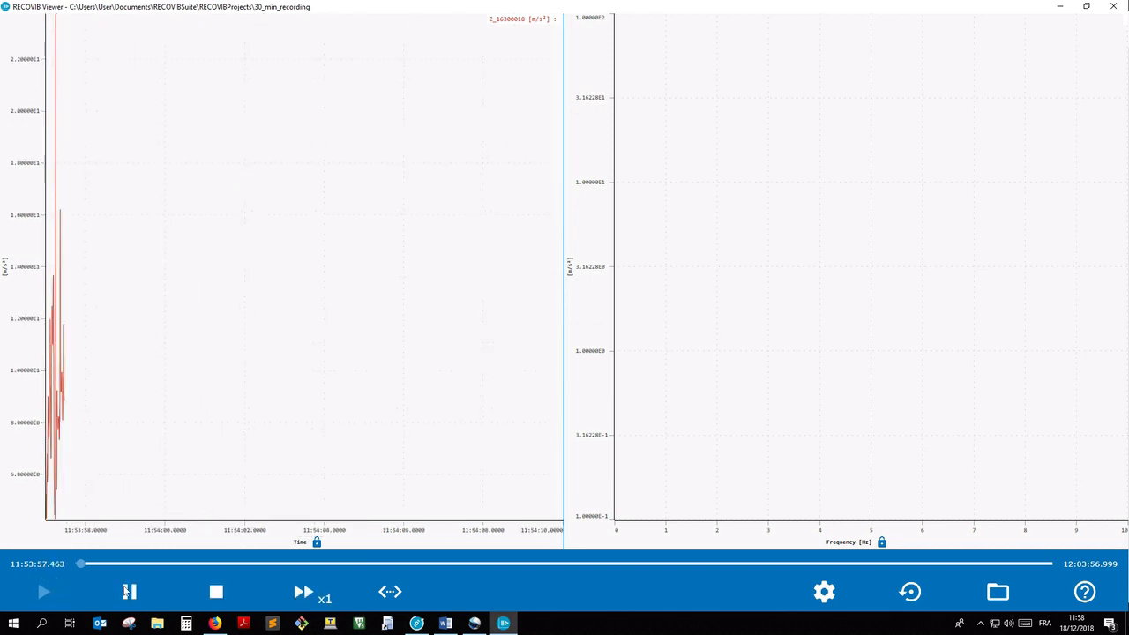
pyautogui.click(824, 590)
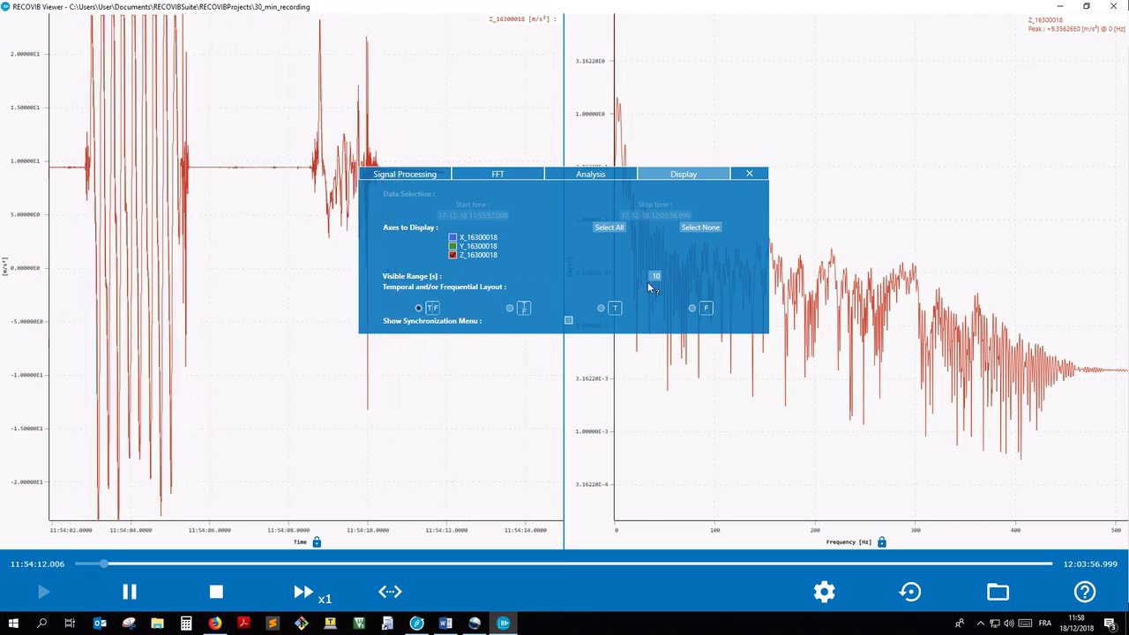
# Change Visible Range to 1 then 10, and try the T-over-F, T and F layouts, ending on F.
pyautogui.press('BackSpace')
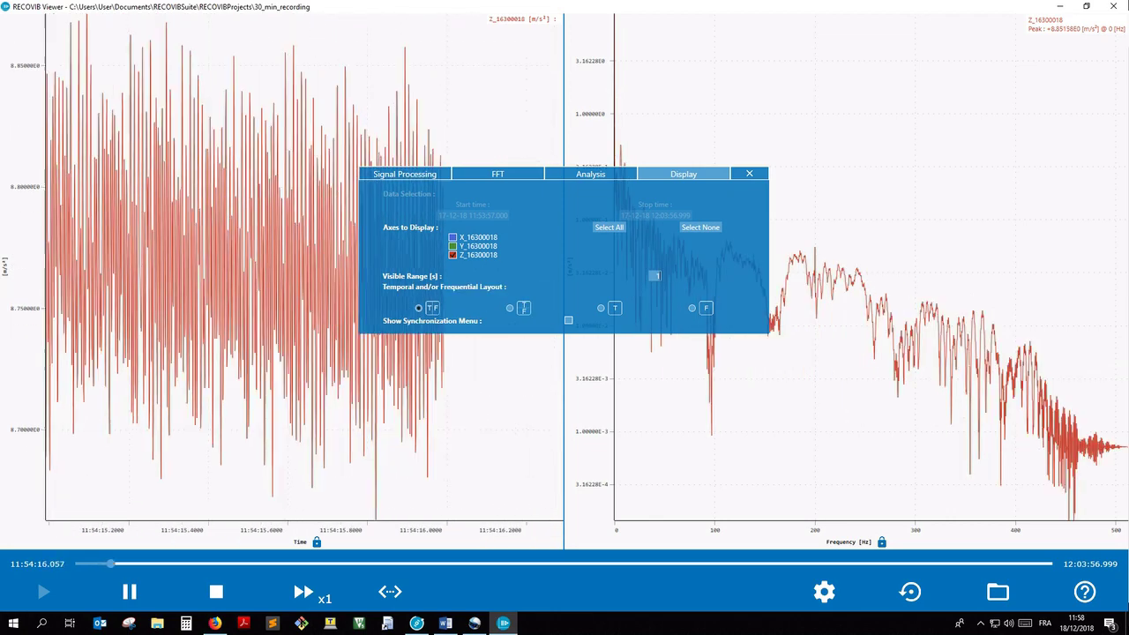
pyautogui.write('0')
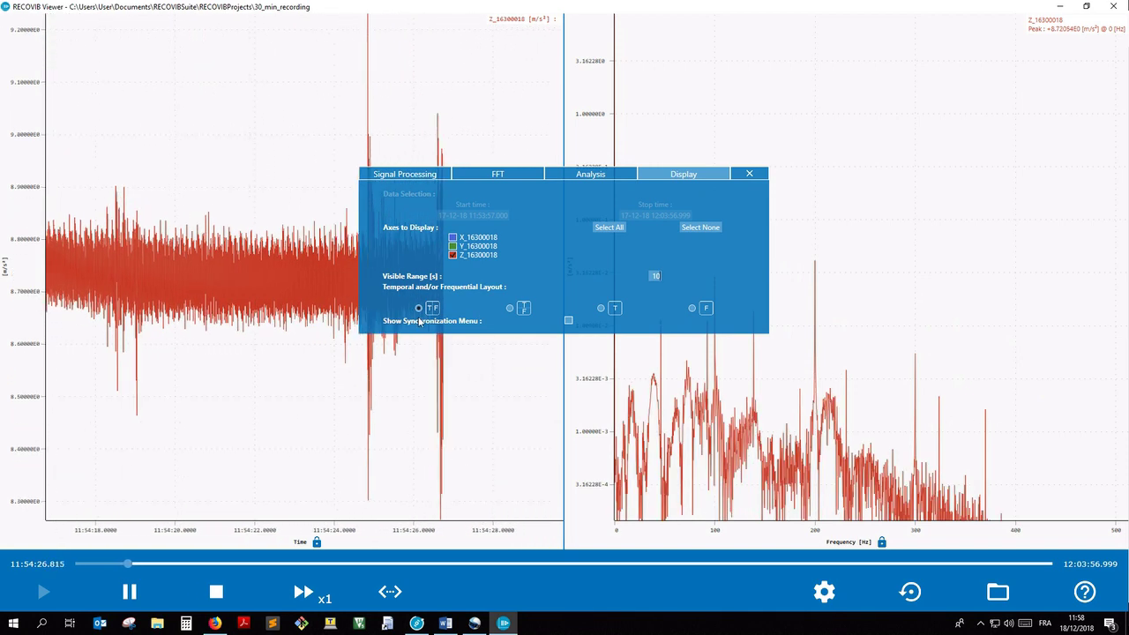
pyautogui.click(509, 309)
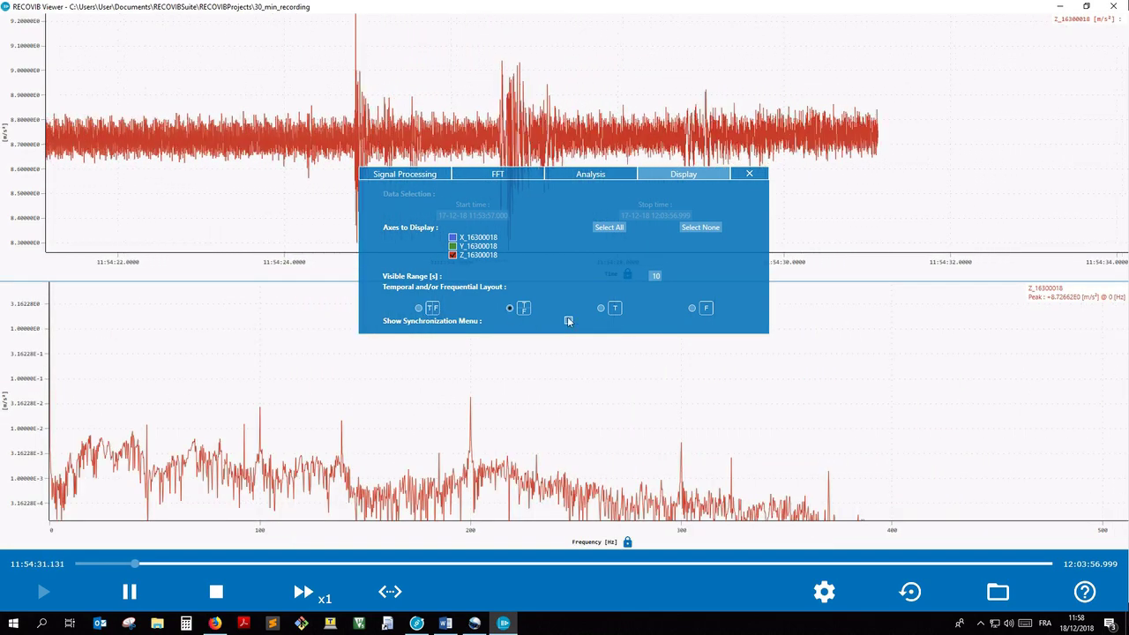
pyautogui.click(601, 308)
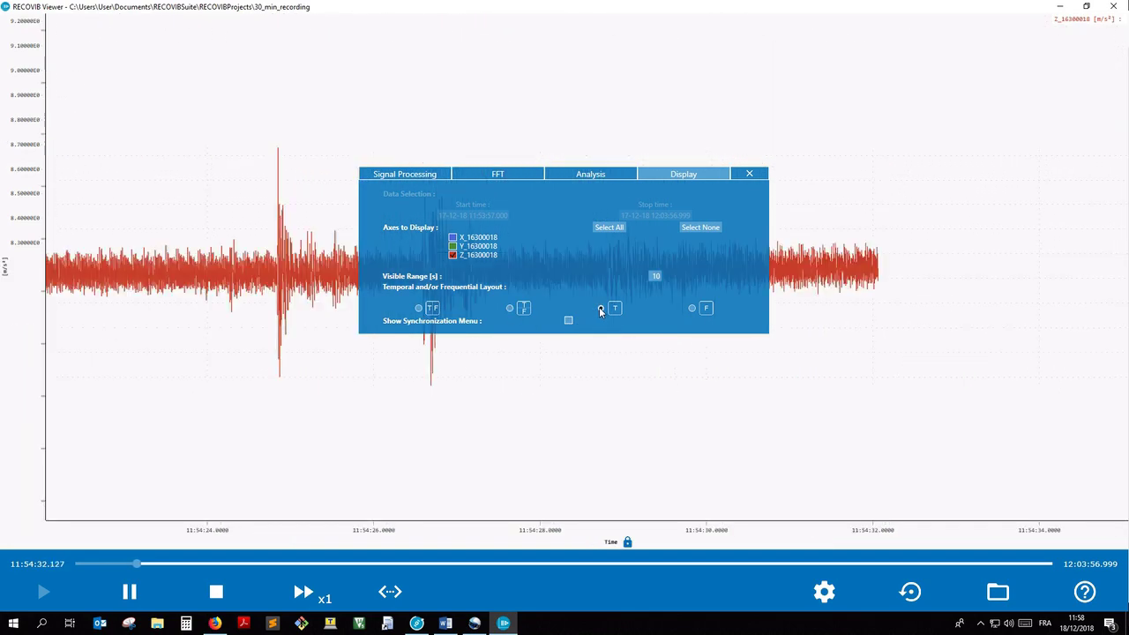
pyautogui.click(692, 308)
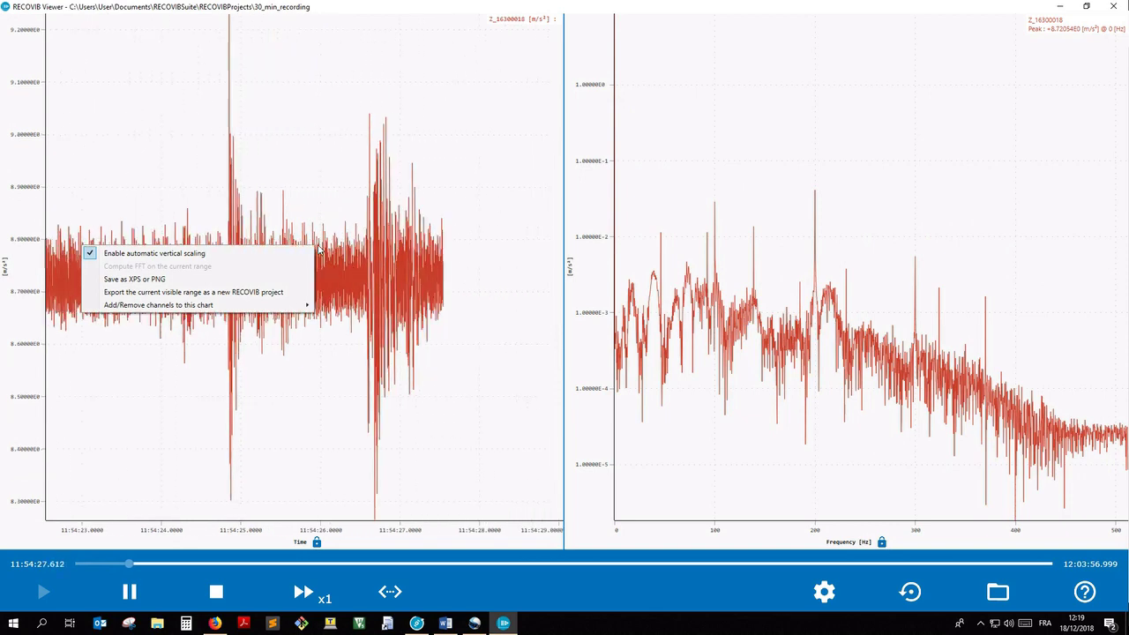
# Enable automatic vertical scaling, stop playback, area-zoom twice into the trace, then zoom to extents.
pyautogui.click(254, 255)
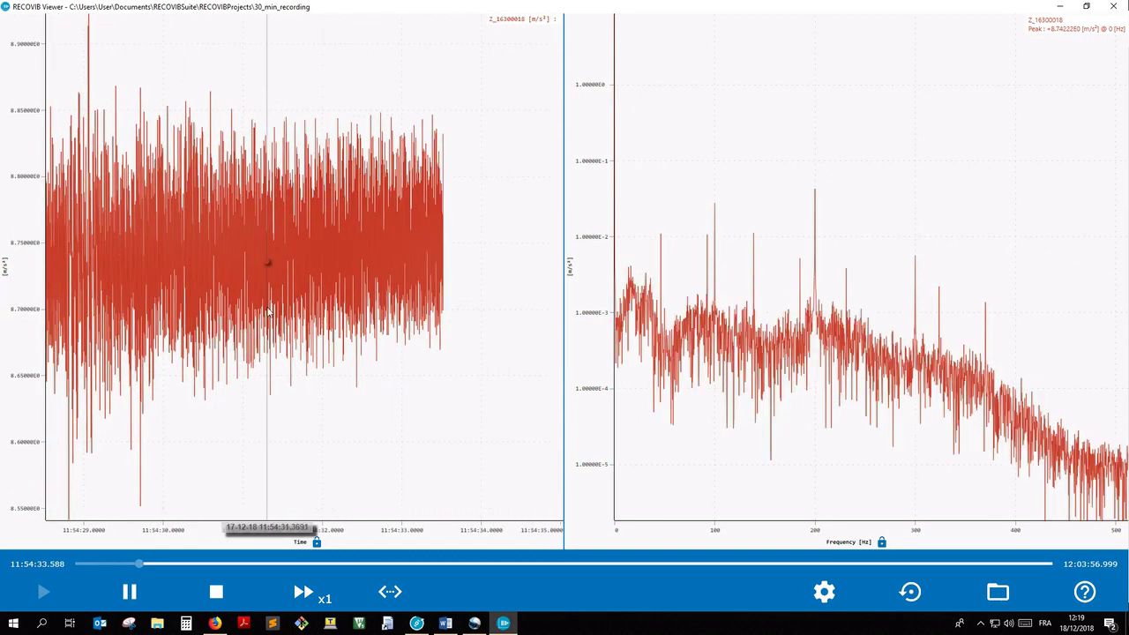
pyautogui.click(216, 594)
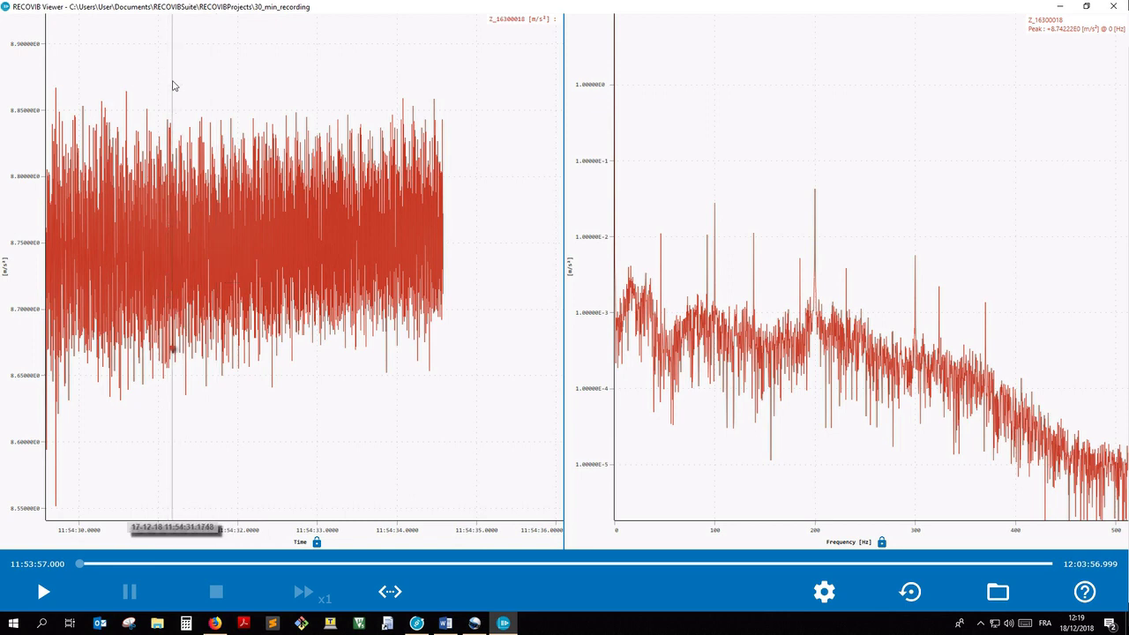
pyautogui.moveTo(173, 81); pyautogui.dragTo(304, 413)
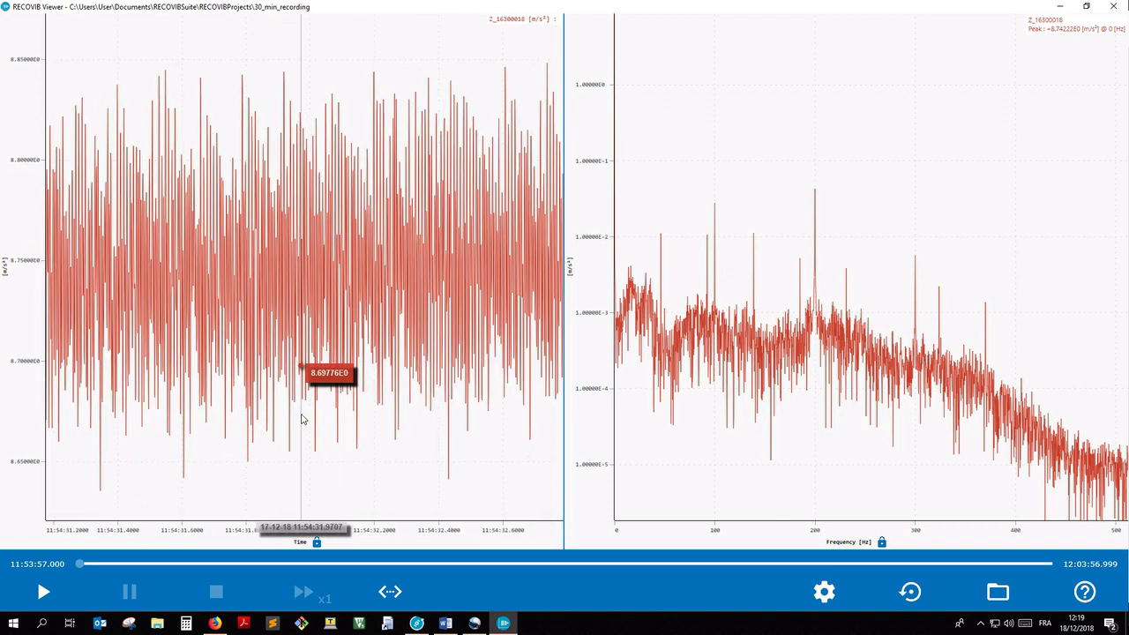
pyautogui.moveTo(169, 51); pyautogui.dragTo(323, 489)
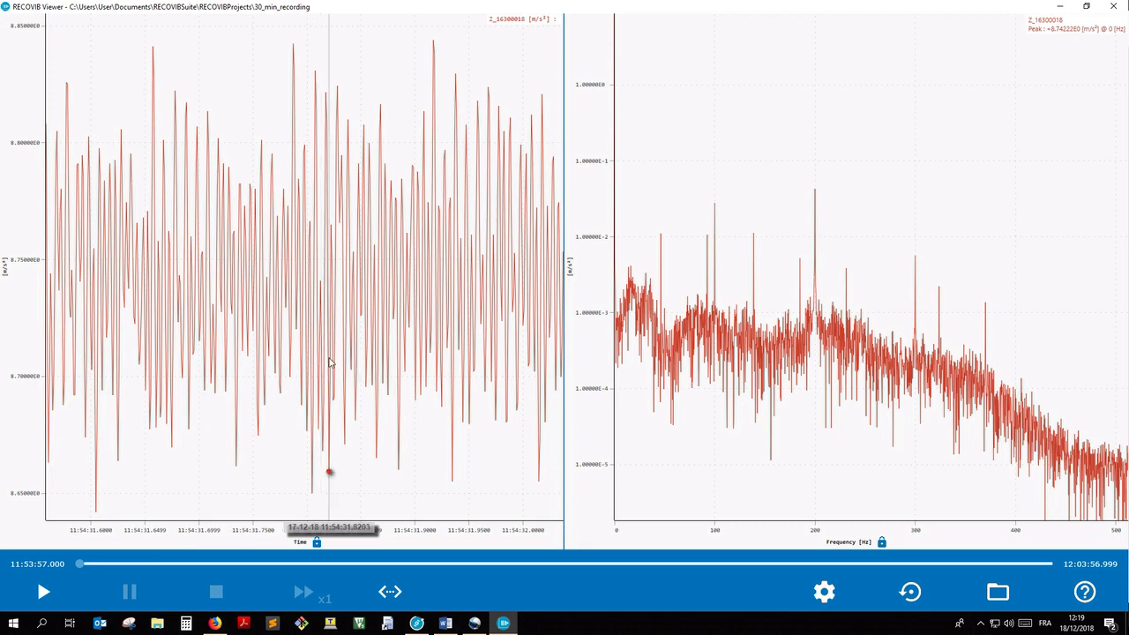
pyautogui.doubleClick(328, 306)
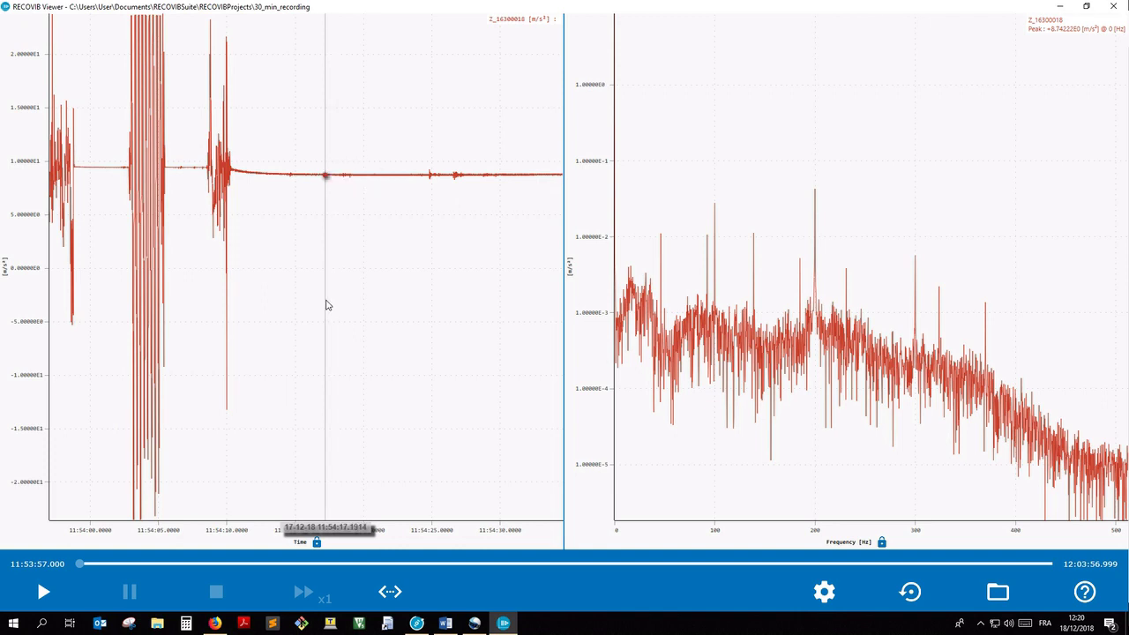
# Wheel-zoom the time chart and its Y axis onto the oscillation burst around 11:54:03–11:54:05.
pyautogui.scroll(3, 320, 250)
pyautogui.scroll(-2, 201, 130)
pyautogui.scroll(-5, 201, 133)
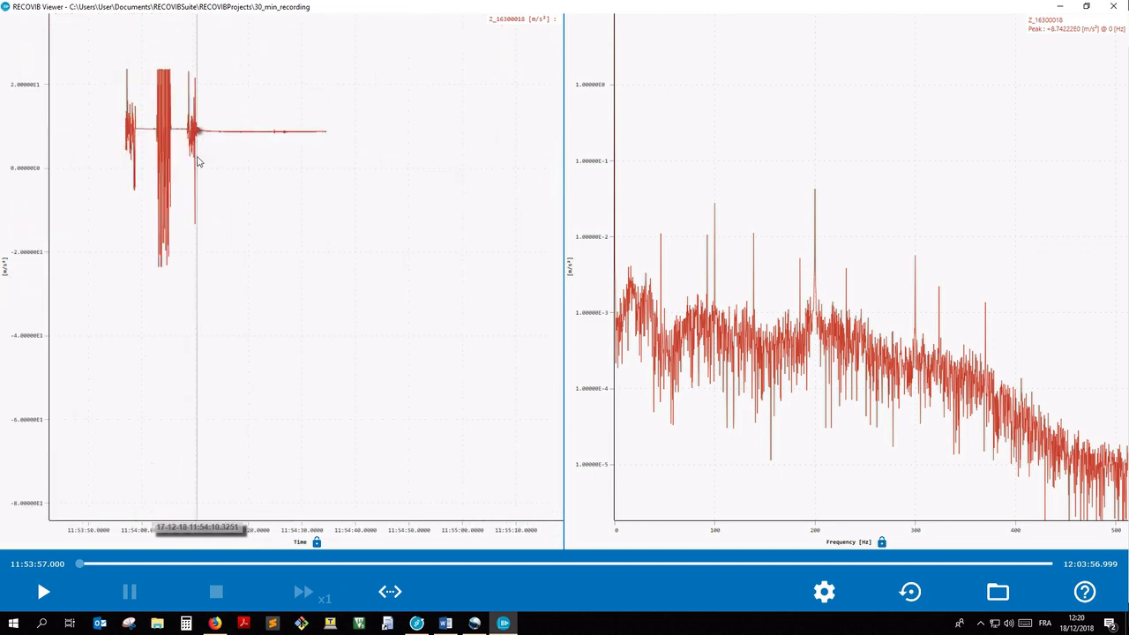
pyautogui.moveTo(198, 161)
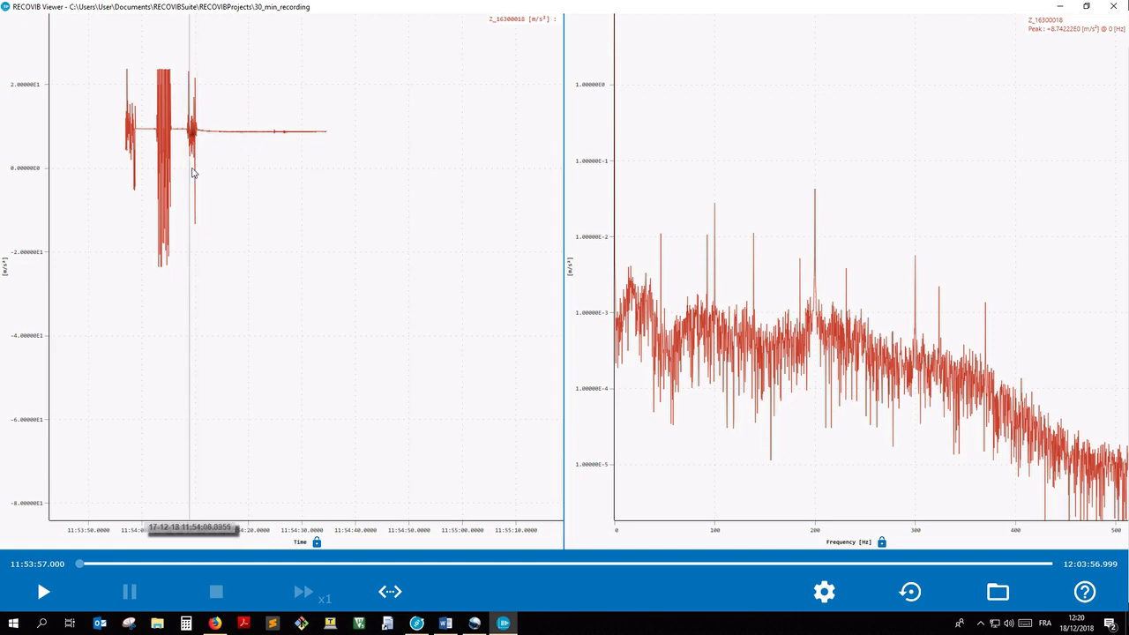
pyautogui.scroll(5, 287, 532)
pyautogui.scroll(-3, 287, 532)
pyautogui.scroll(4, 82, 530)
pyautogui.scroll(2, 82, 530)
pyautogui.scroll(3, 245, 530)
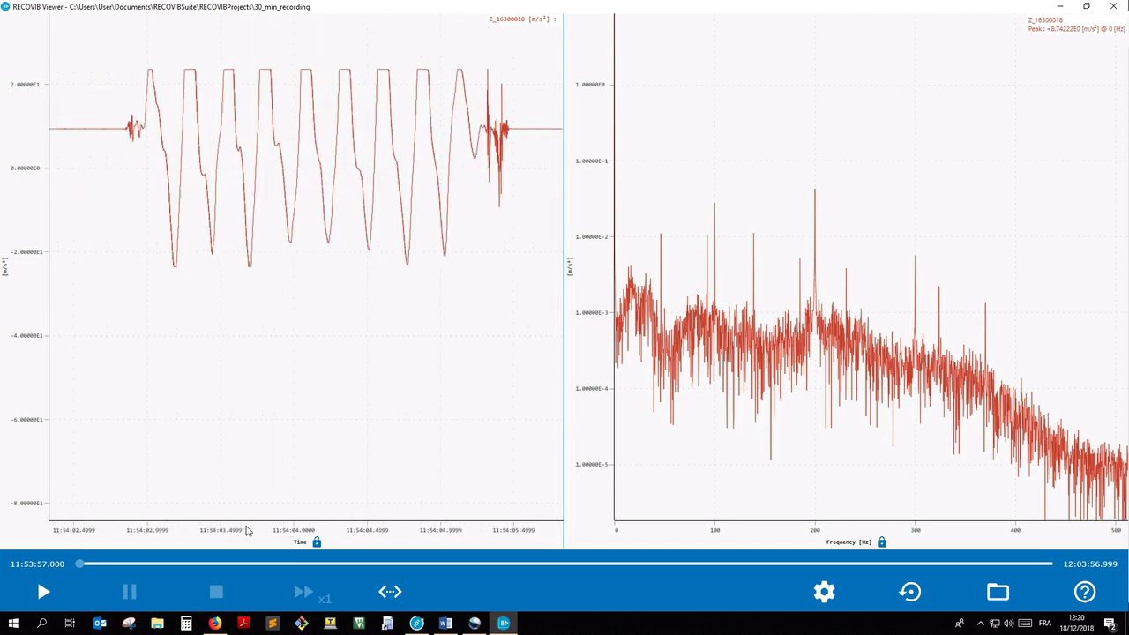
pyautogui.moveTo(203, 316)
pyautogui.scroll(5, 31, 124)
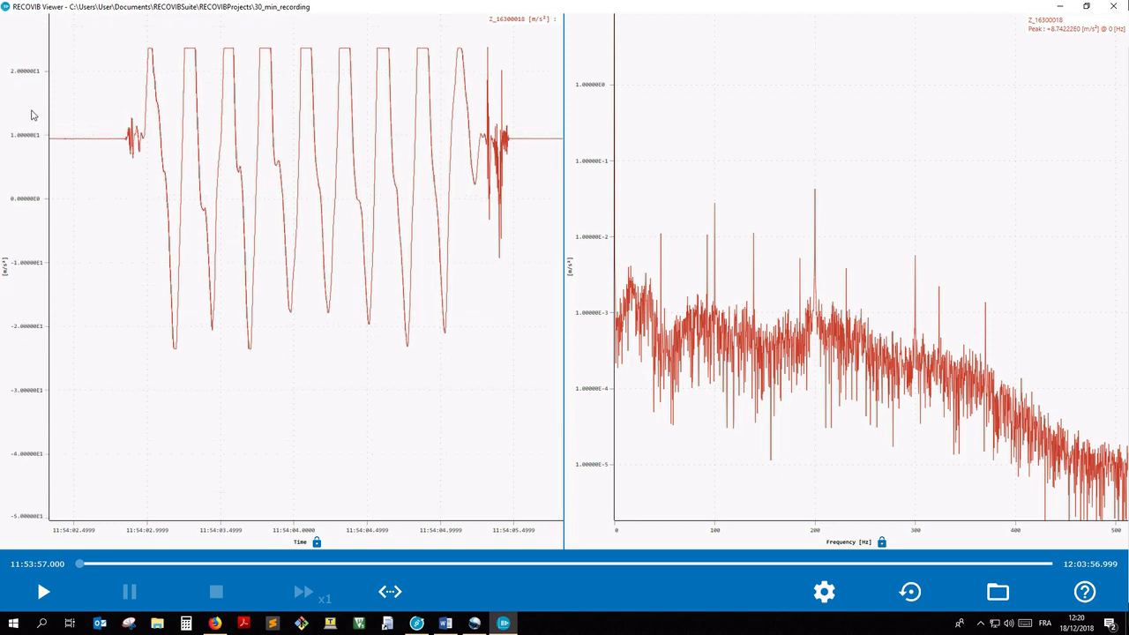
pyautogui.scroll(-5, 33, 116)
pyautogui.scroll(8, 33, 117)
pyautogui.scroll(3, 33, 122)
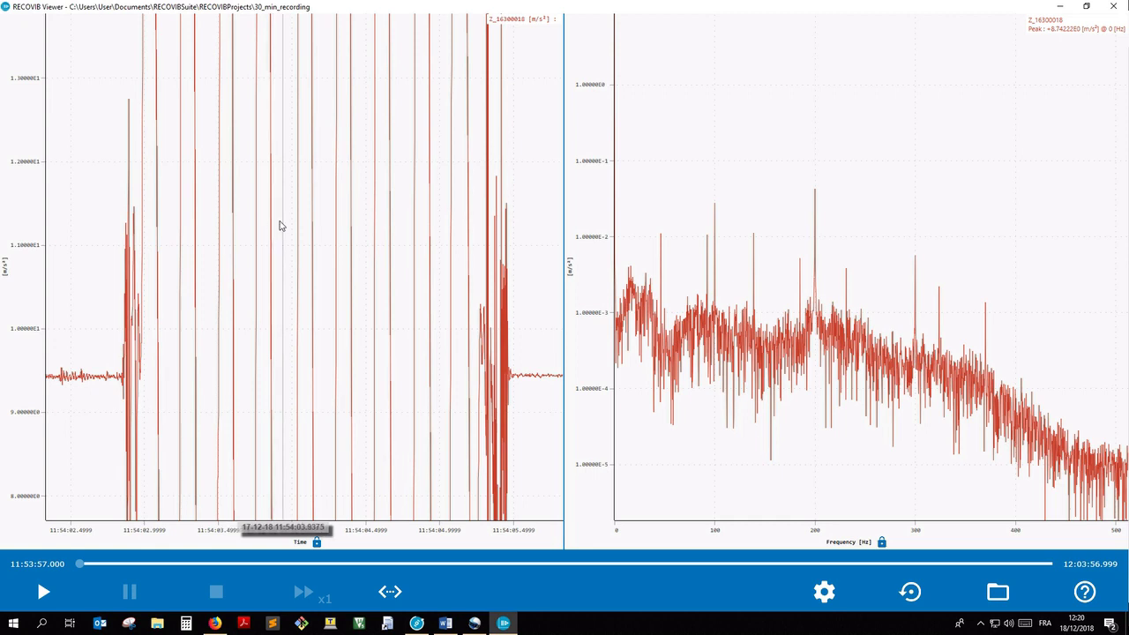
# Pan the chart past the oscillations to the quiet trace, read Help > Tips, and bring up the chart options.
pyautogui.moveTo(408, 253); pyautogui.dragTo(108, 217)
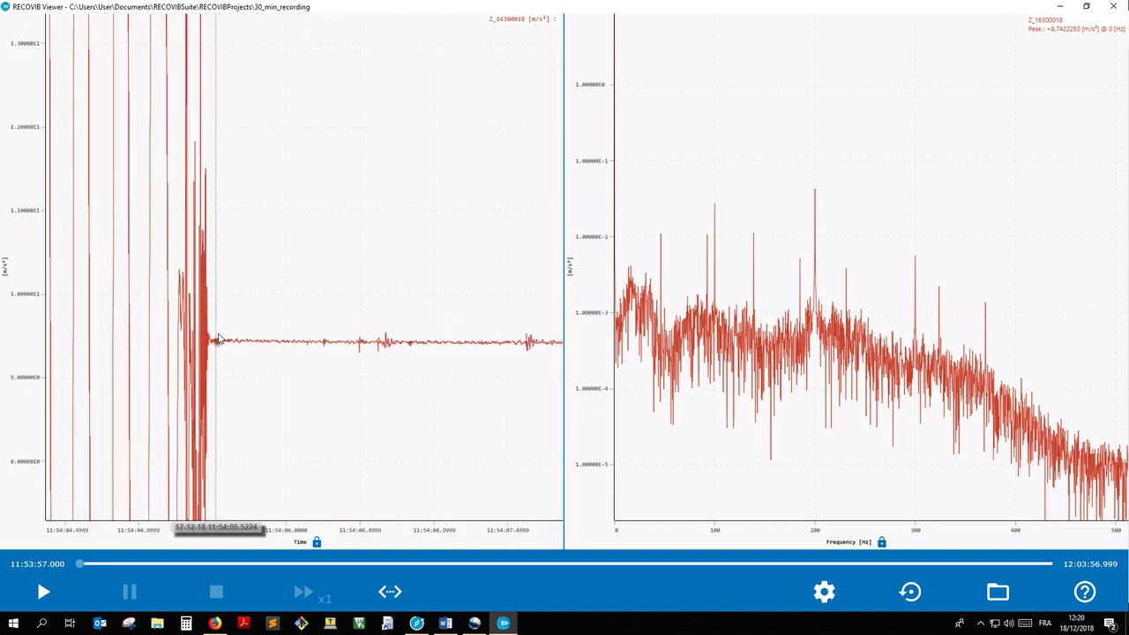
pyautogui.moveTo(210, 366)
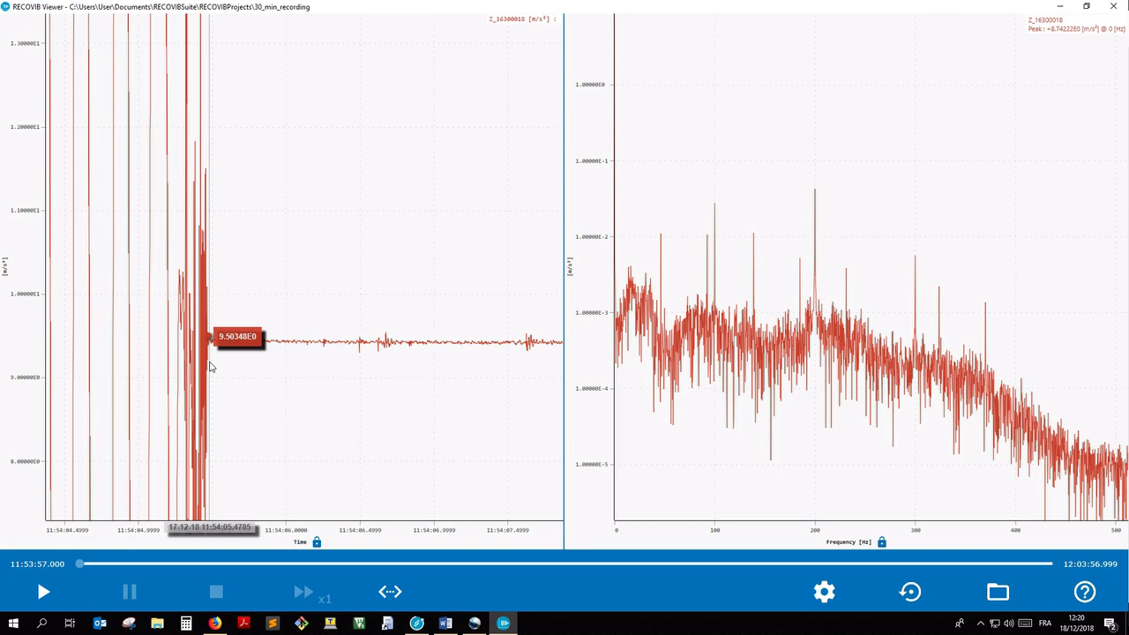
pyautogui.click(1086, 595)
pyautogui.click(1048, 574)
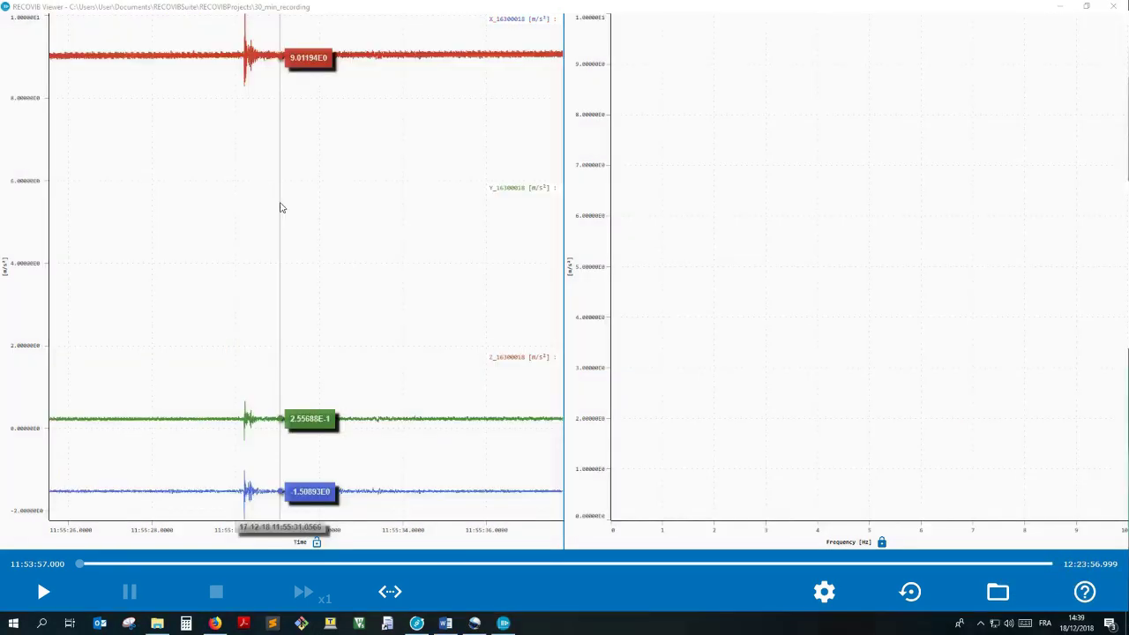
pyautogui.rightClick(281, 207)
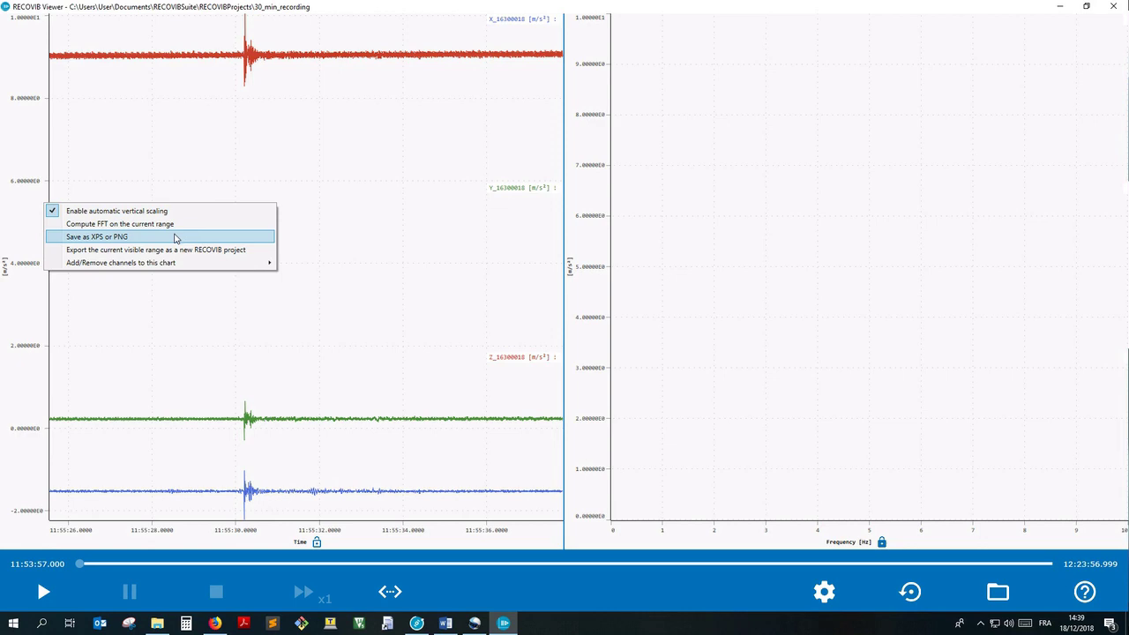
# Zoom onto the shock near 11:55:30 and save the view to the Desktop as T_CAPTURE.xps.
pyautogui.click(172, 156)
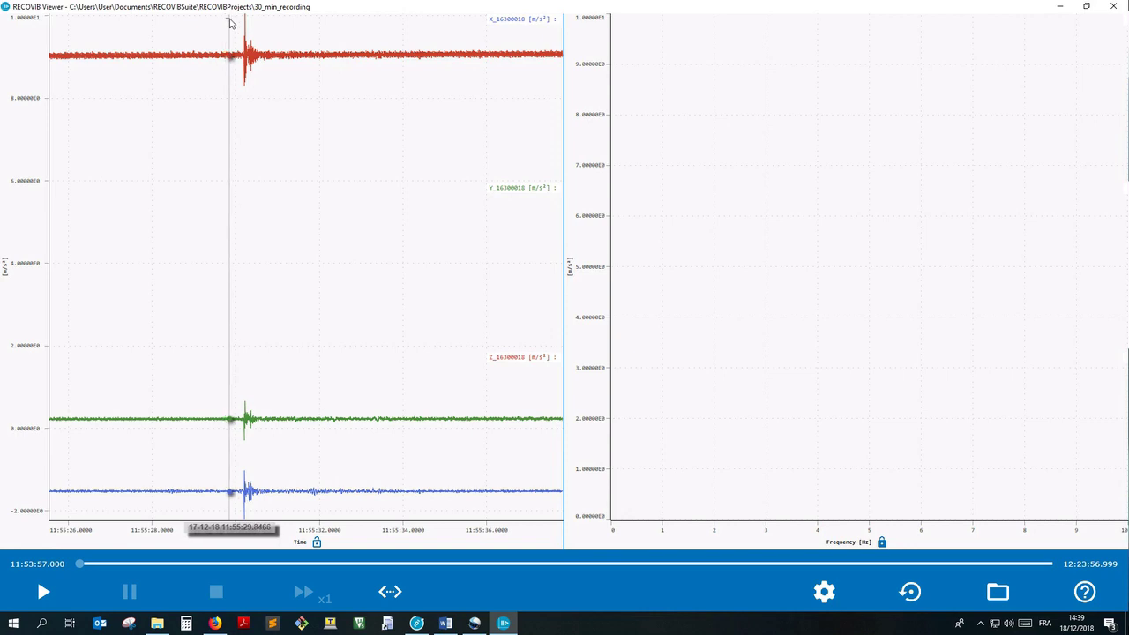
pyautogui.moveTo(224, 18); pyautogui.dragTo(264, 494)
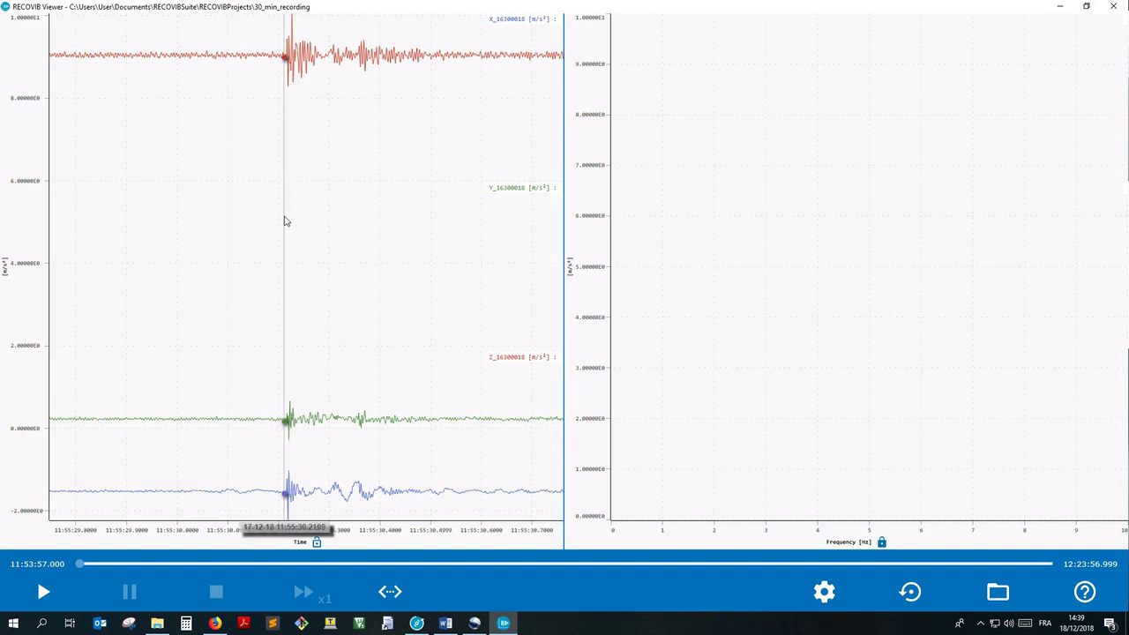
pyautogui.rightClick(278, 214)
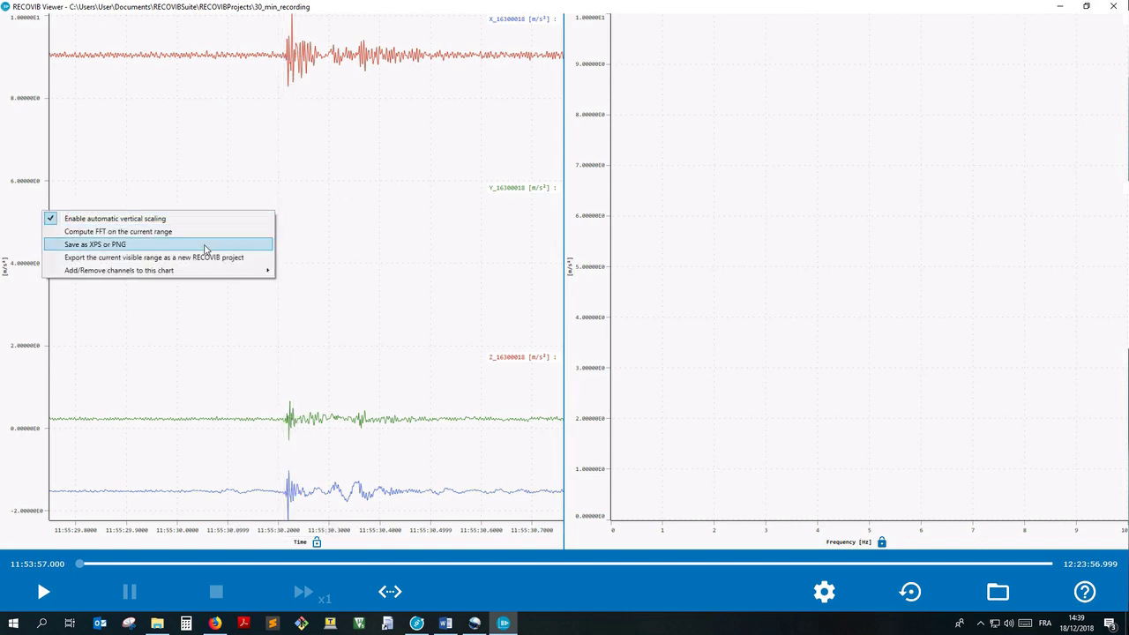
pyautogui.click(205, 249)
pyautogui.click(452, 315)
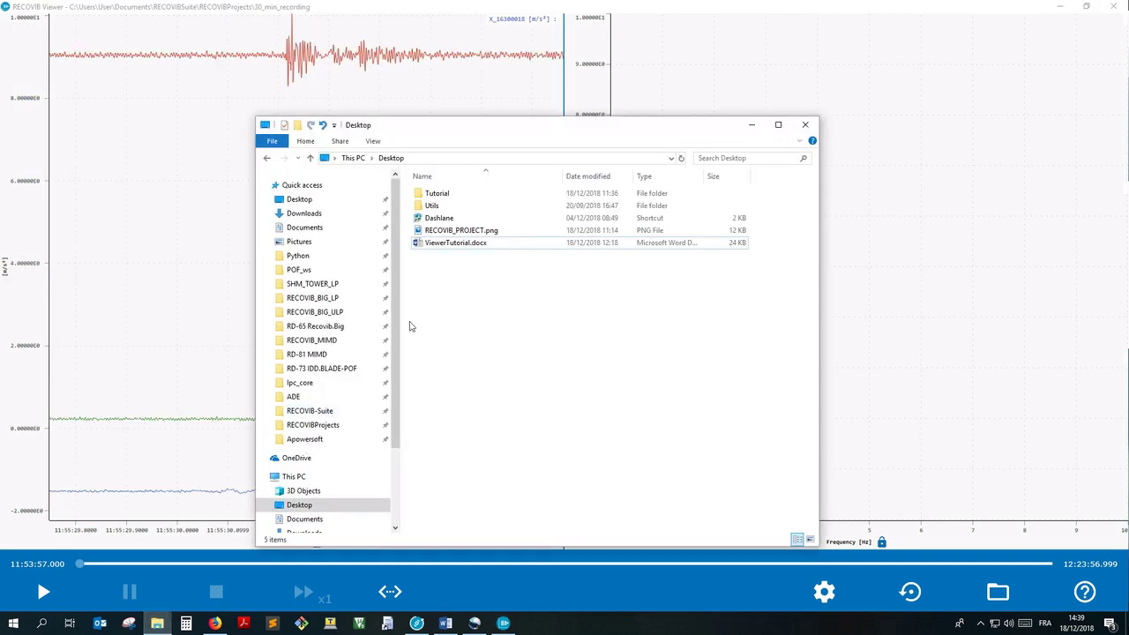
# Open T_CAPTURE.xps, enlarge the red waveform, then close XPS Viewer and the Desktop folder.
pyautogui.doubleClick(453, 255)
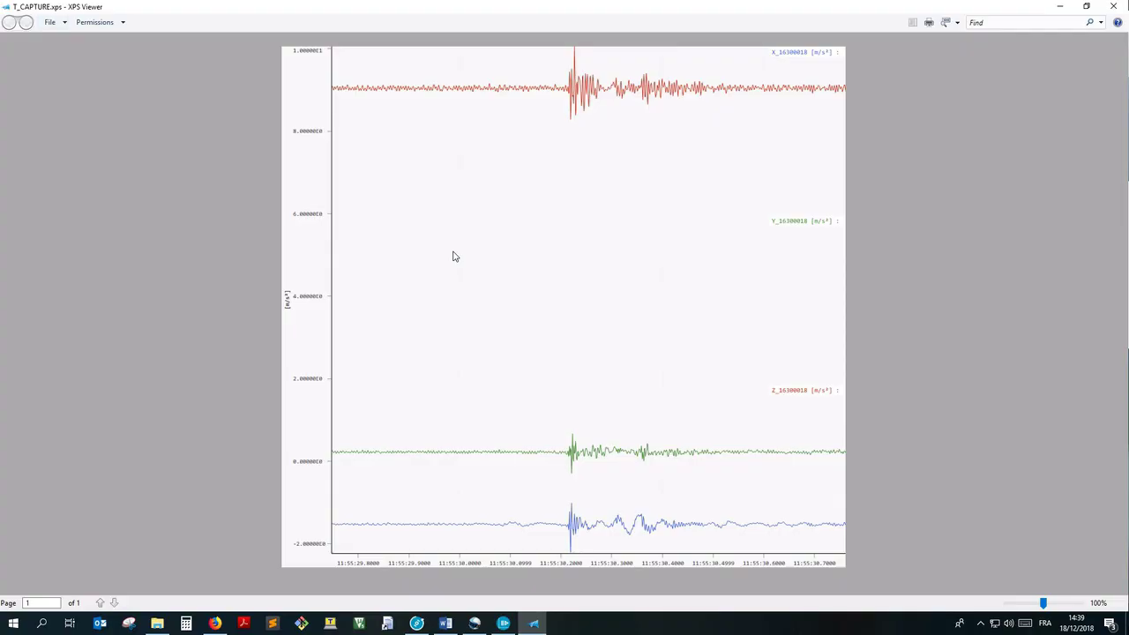
pyautogui.moveTo(1042, 603); pyautogui.dragTo(1070, 602)
pyautogui.moveTo(1118, 270); pyautogui.dragTo(1114, 71)
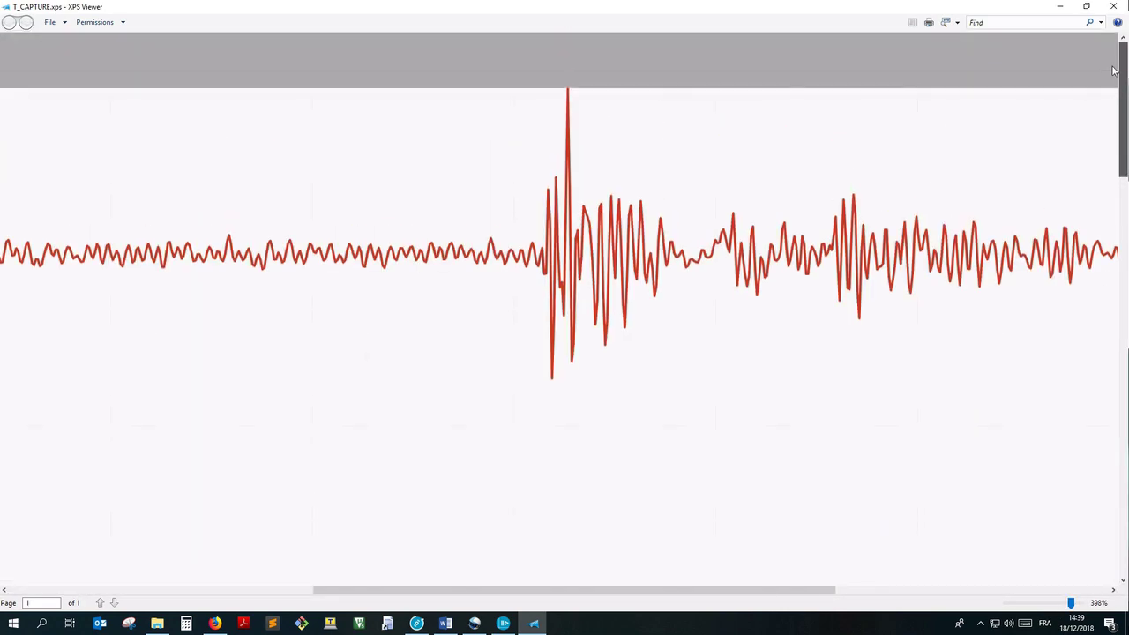
pyautogui.click(1114, 7)
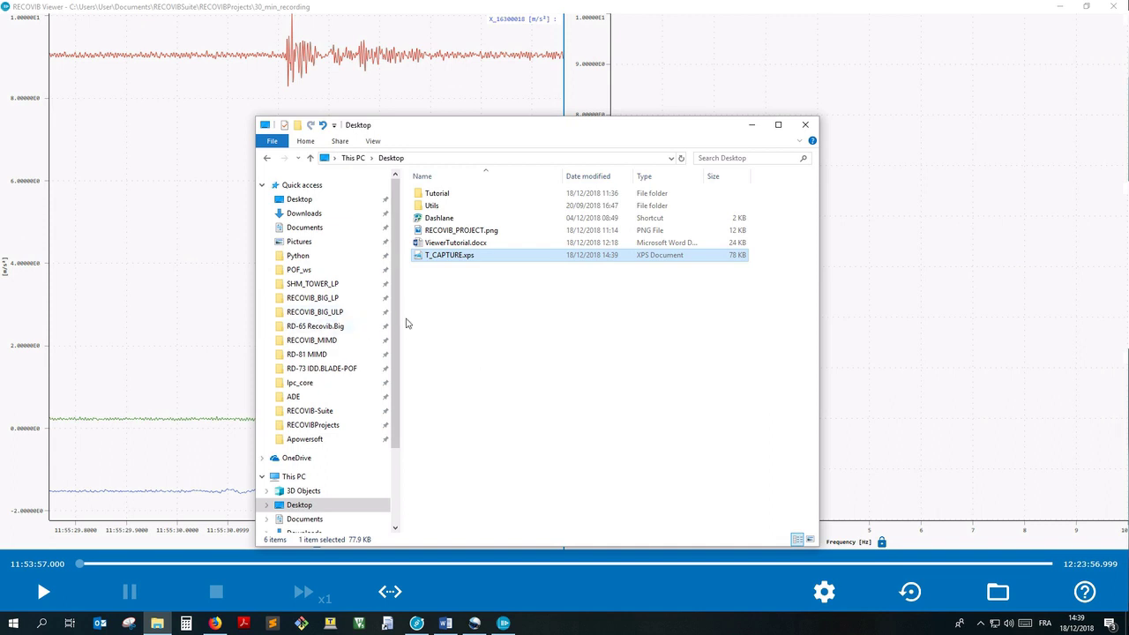
pyautogui.click(805, 124)
# Export the chart's visible shock range as a new RECOVIB project from the right-click menu.
pyautogui.rightClick(328, 144)
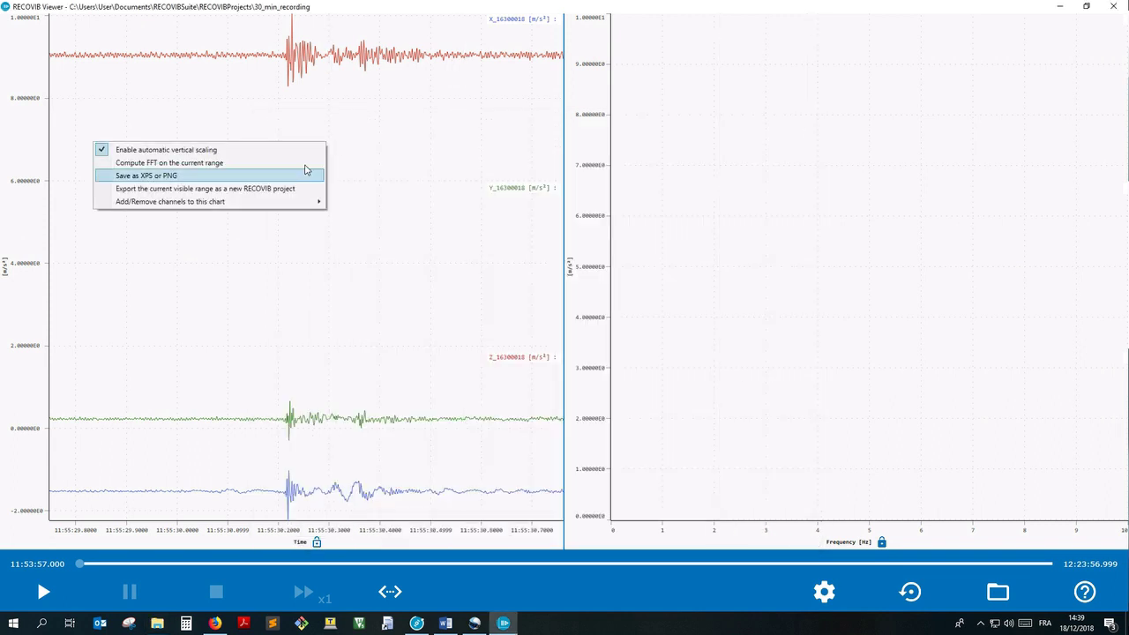
pyautogui.click(256, 189)
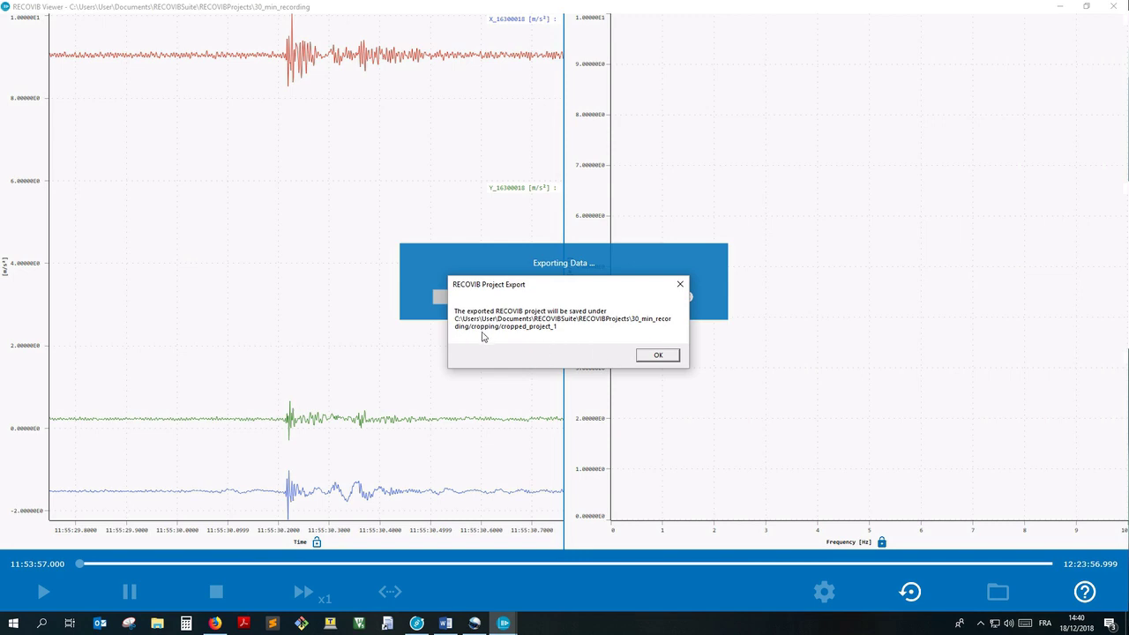
# Acknowledge the export message and browse into 30_min_recording > cropping for the exported project.
pyautogui.click(658, 355)
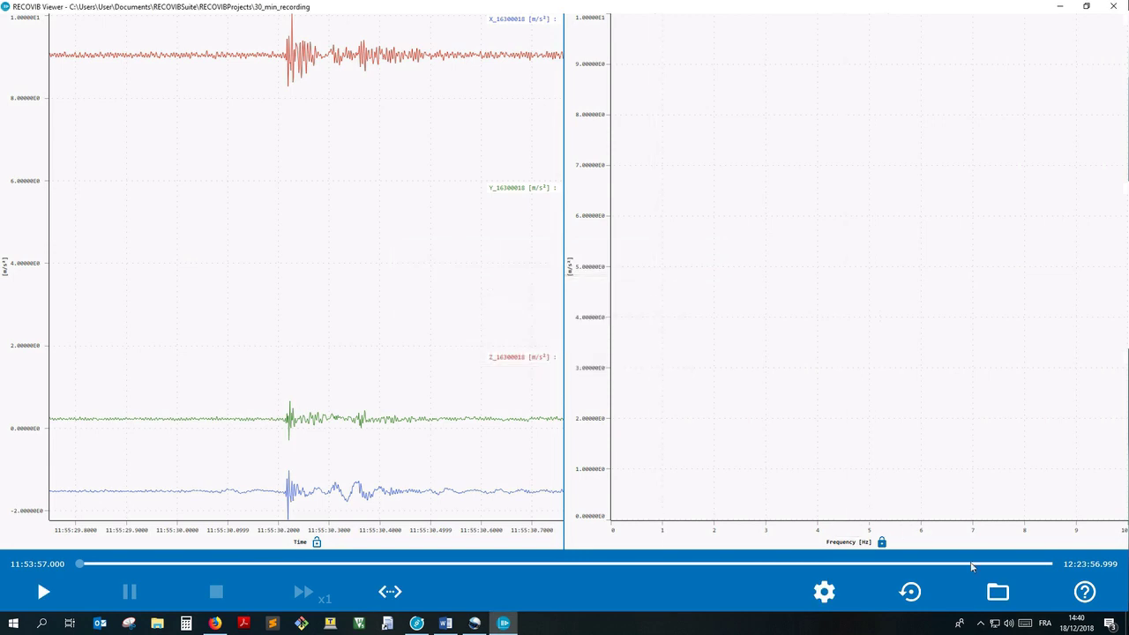
pyautogui.click(997, 592)
pyautogui.rightClick(564, 390)
pyautogui.doubleClick(563, 388)
pyautogui.click(563, 388)
pyautogui.doubleClick(564, 388)
pyautogui.scroll(-2, 587, 379)
# Rename the cropped_project_1 folder to 'shock'.
pyautogui.rightClick(582, 331)
pyautogui.click(468, 289)
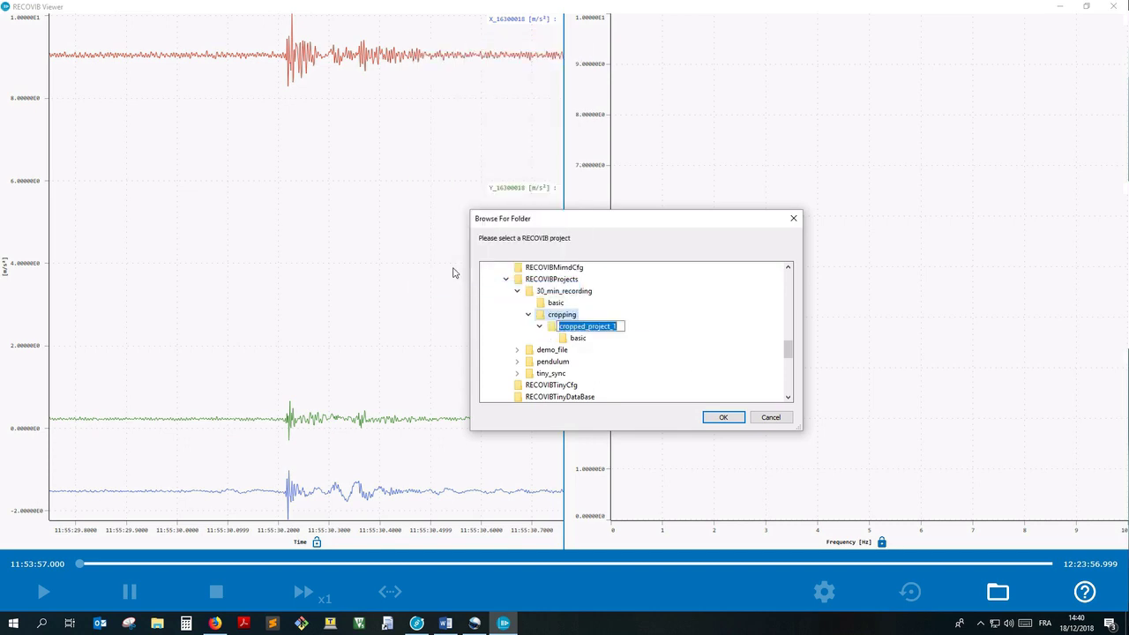
pyautogui.write('shock')
pyautogui.press('Return')
# Open the shock project, declining its saved project settings in favour of defaults.
pyautogui.click(569, 327)
pyautogui.click(714, 418)
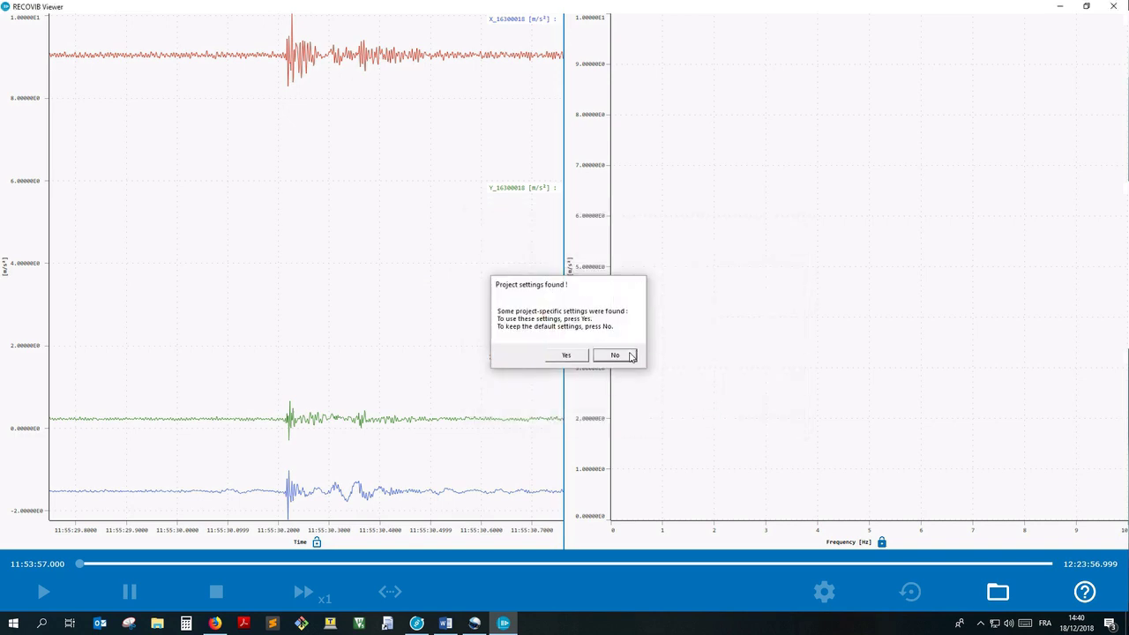
pyautogui.click(632, 353)
# Close the Signal Processing panel and load the shock project's full data range into the chart.
pyautogui.click(749, 174)
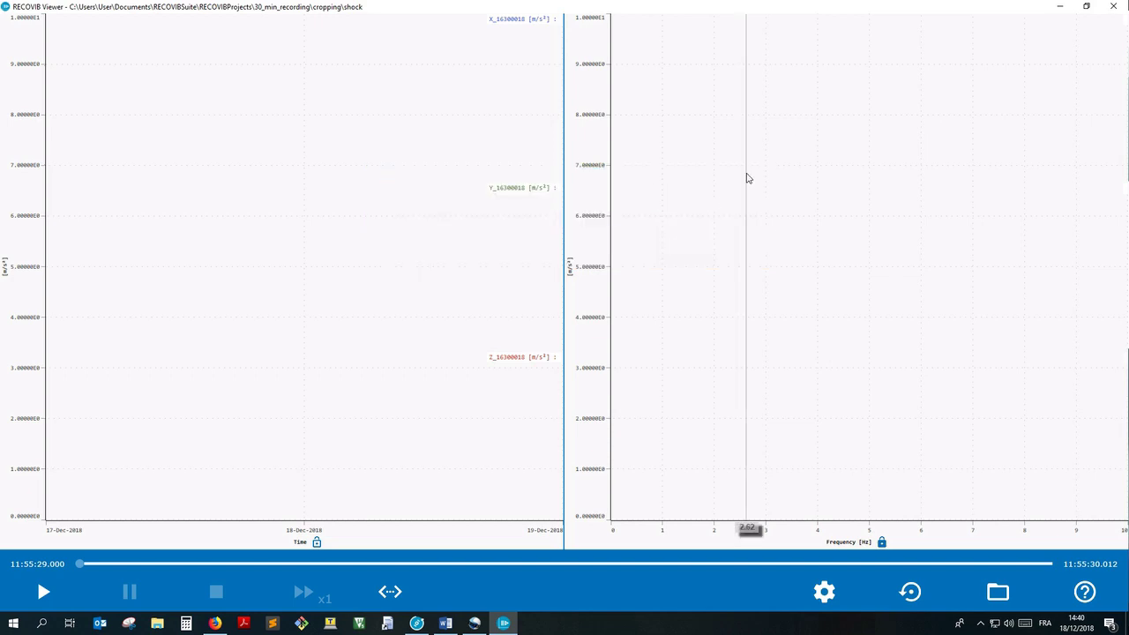
pyautogui.click(396, 593)
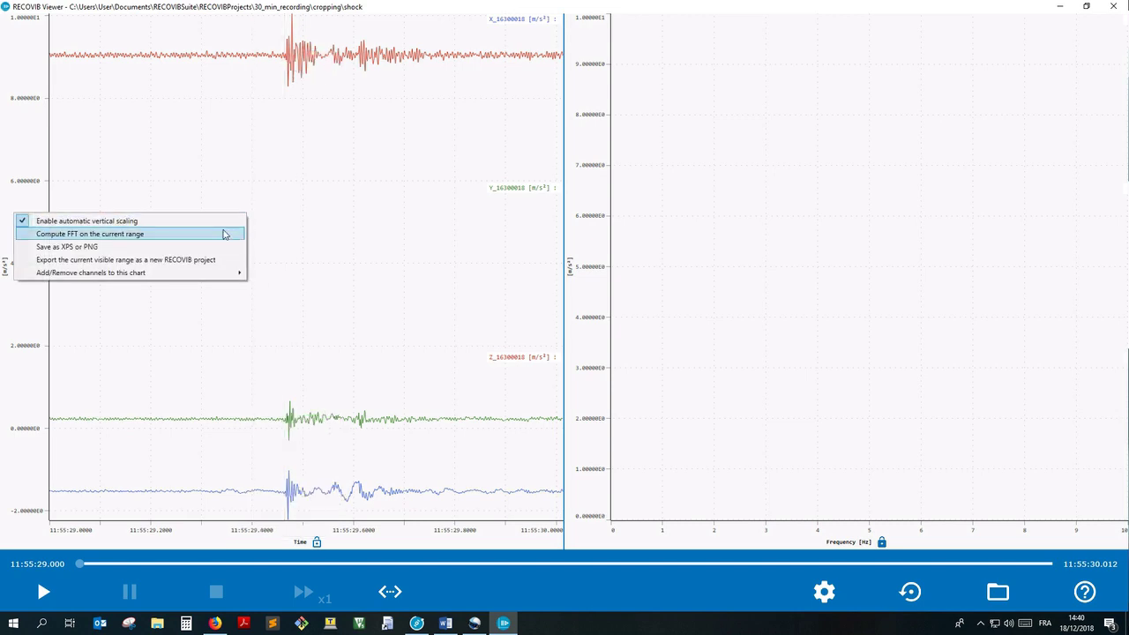
pyautogui.moveTo(176, 278)
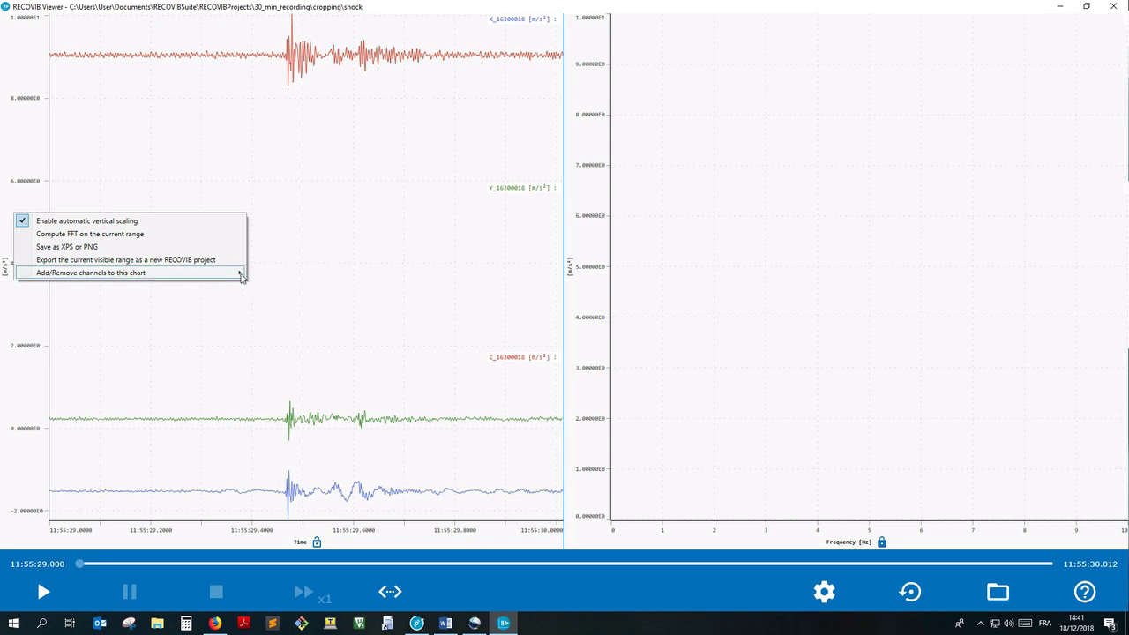
# Rearrange channels so X and Y share the upper chart and Z sits alone below.
pyautogui.click(268, 284)
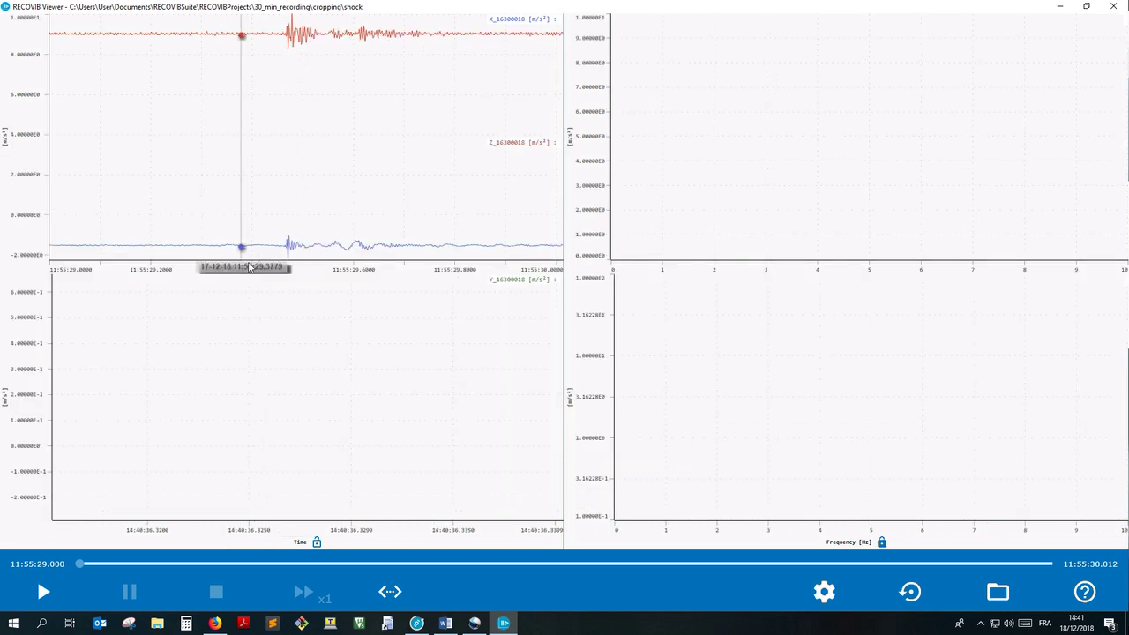
pyautogui.rightClick(233, 181)
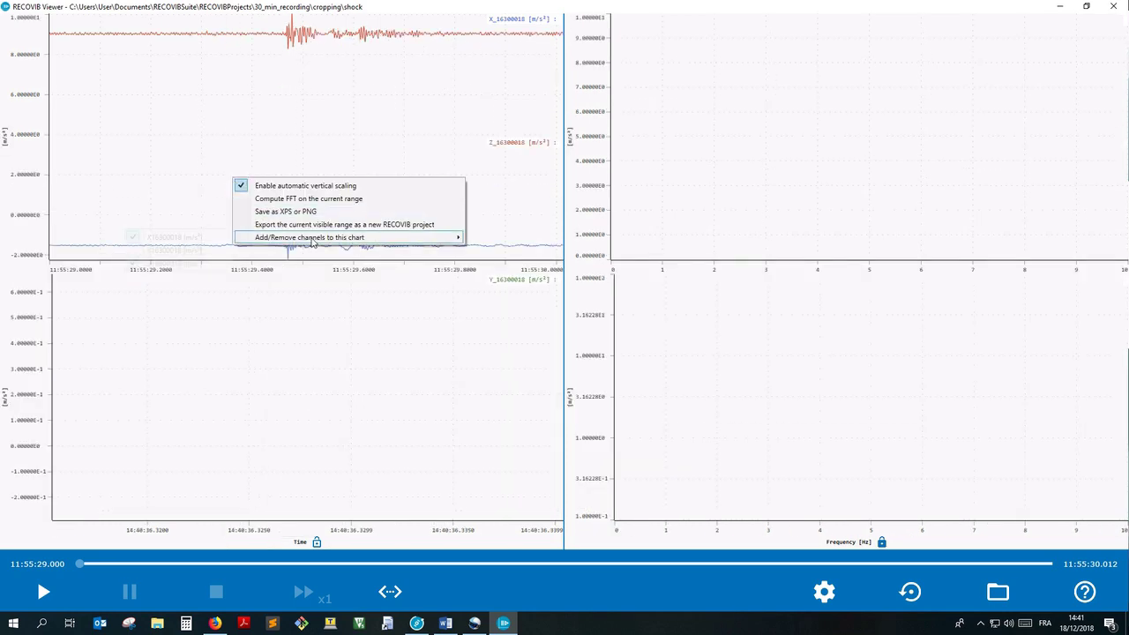
pyautogui.moveTo(360, 241)
pyautogui.click(181, 262)
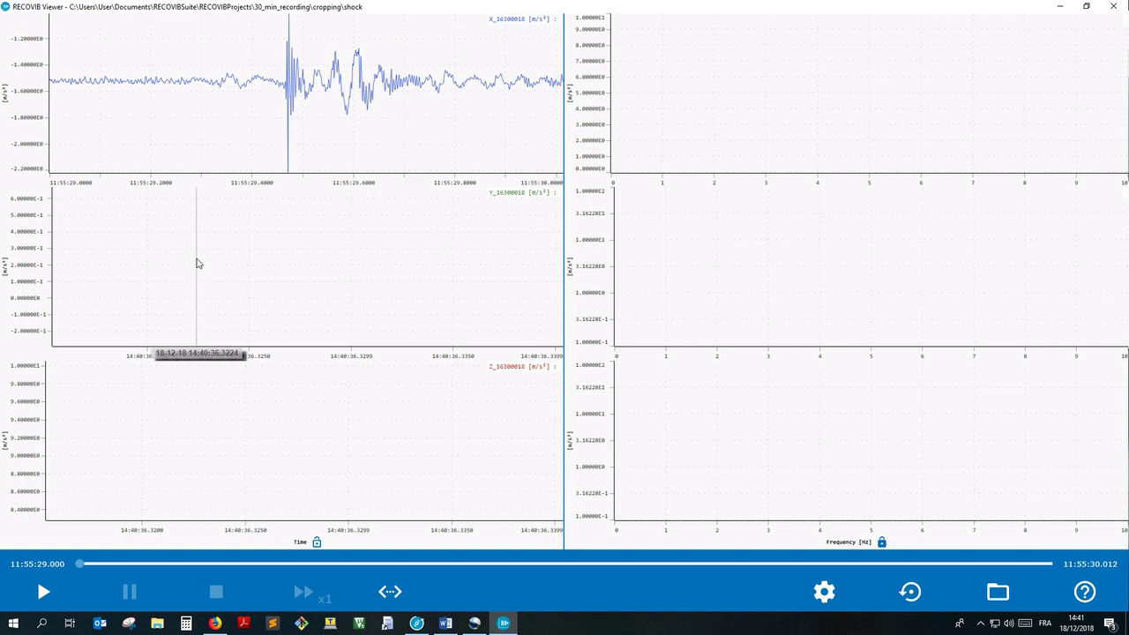
pyautogui.rightClick(191, 114)
pyautogui.moveTo(258, 174)
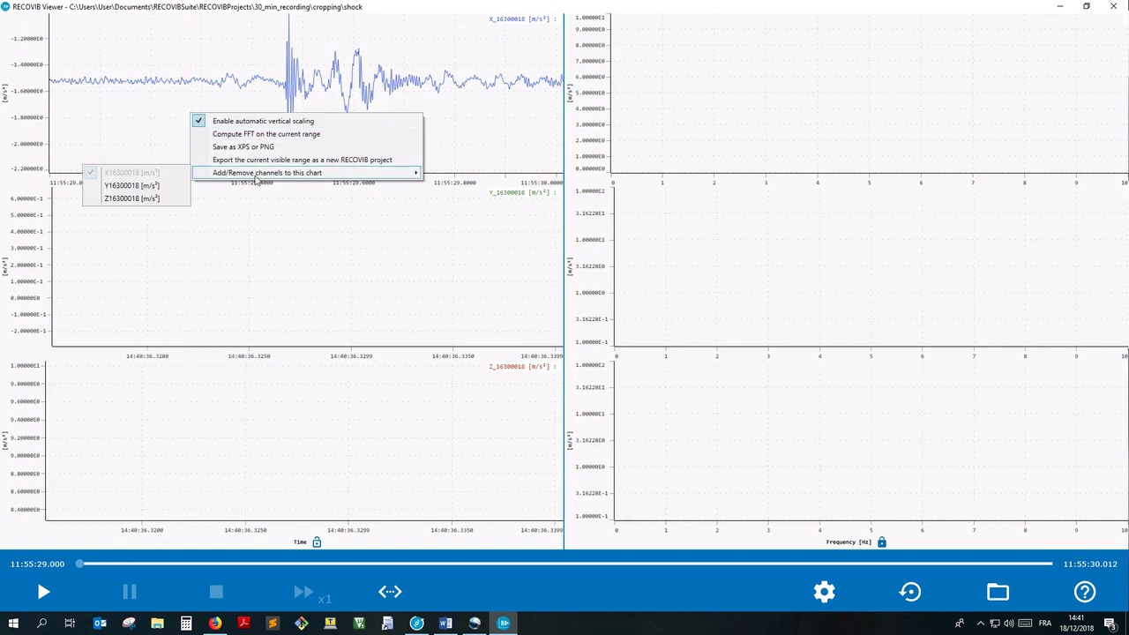
pyautogui.click(148, 190)
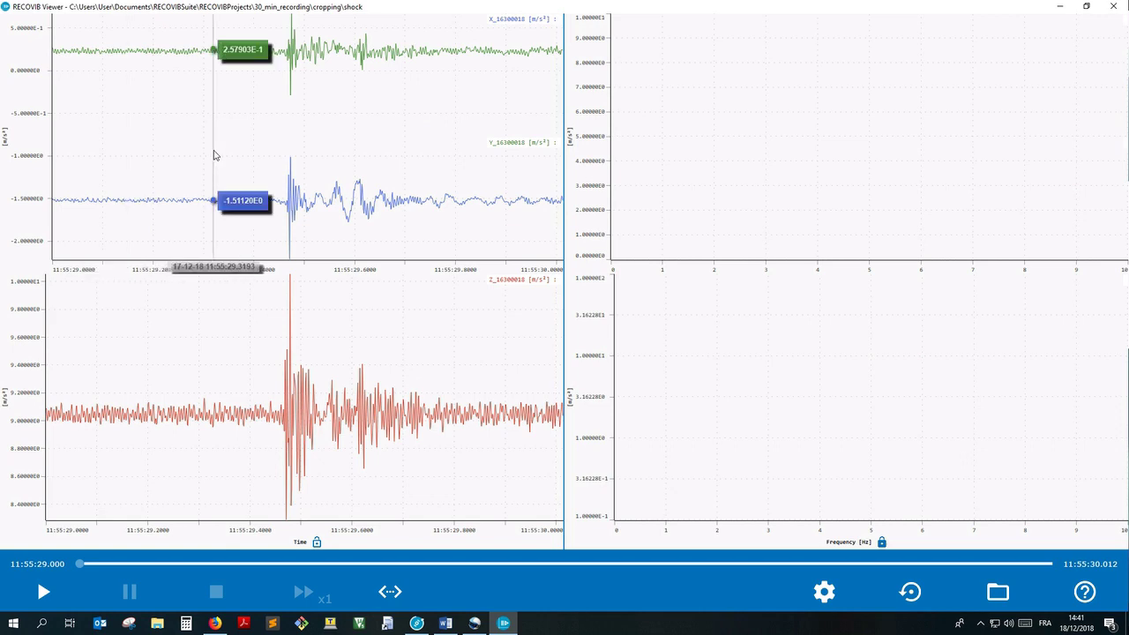
# Zoom the X/Y chart into the shock around 11:55:29.4–29.6 and pan the Z chart.
pyautogui.moveTo(214, 156); pyautogui.dragTo(345, 221)
pyautogui.moveTo(276, 166); pyautogui.dragTo(287, 217)
pyautogui.moveTo(202, 388); pyautogui.dragTo(156, 376)
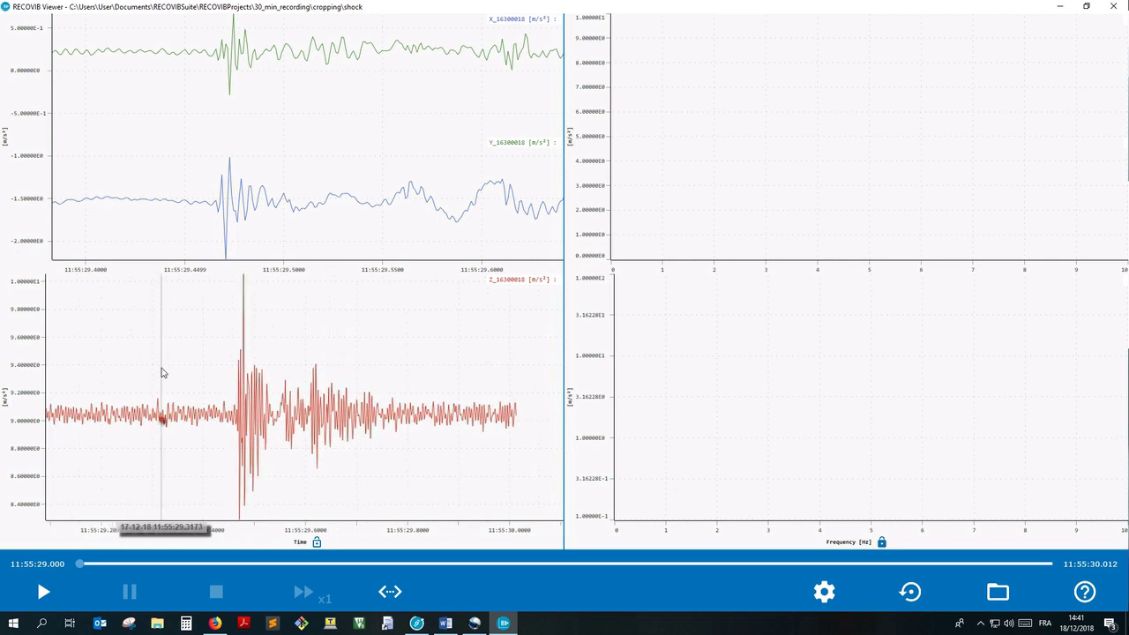
pyautogui.moveTo(163, 373)
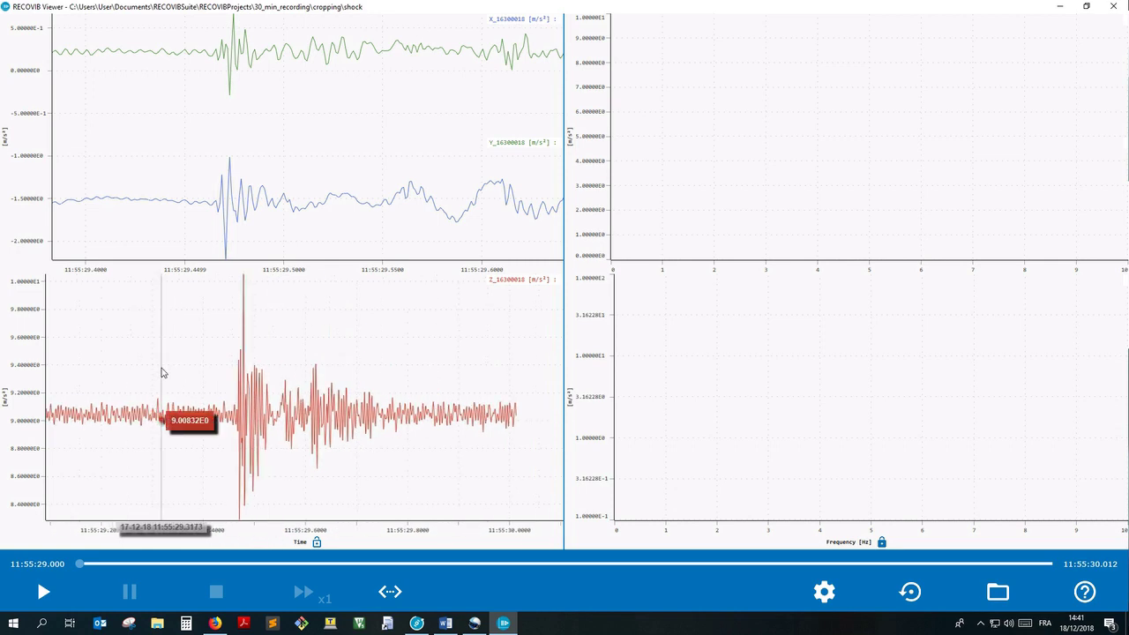
# Bind both charts' time axes, pan and zoom them together, then reset to 11:55:29.0–30.0.
pyautogui.click(317, 541)
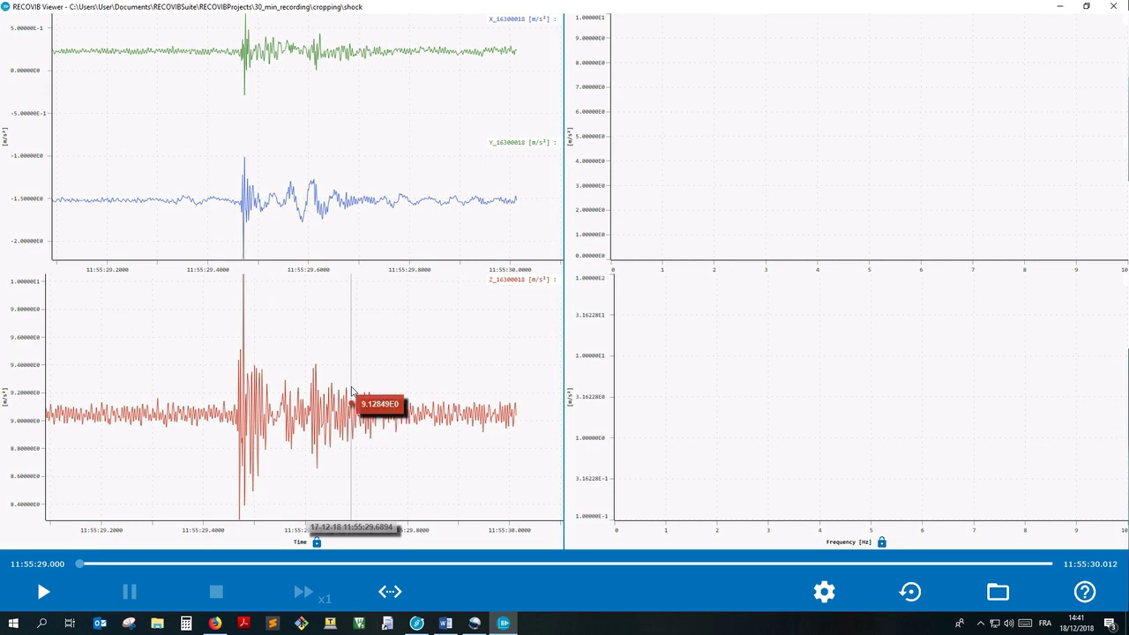
pyautogui.moveTo(348, 390); pyautogui.dragTo(360, 414)
pyautogui.moveTo(248, 147); pyautogui.dragTo(256, 180)
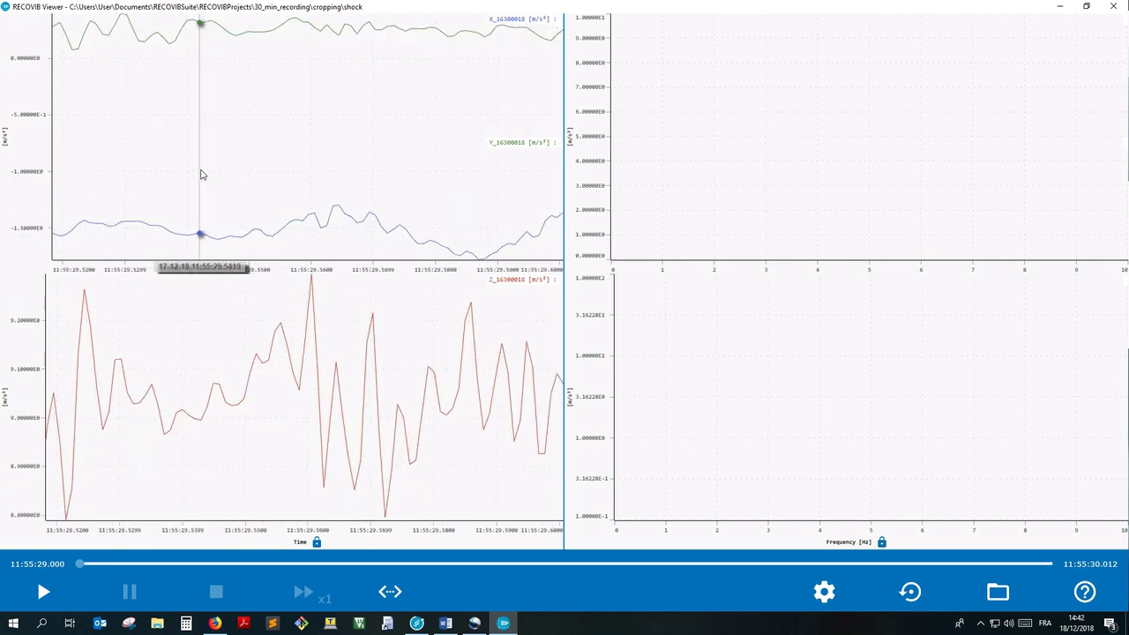
pyautogui.rightClick(193, 170)
pyautogui.doubleClick(184, 164)
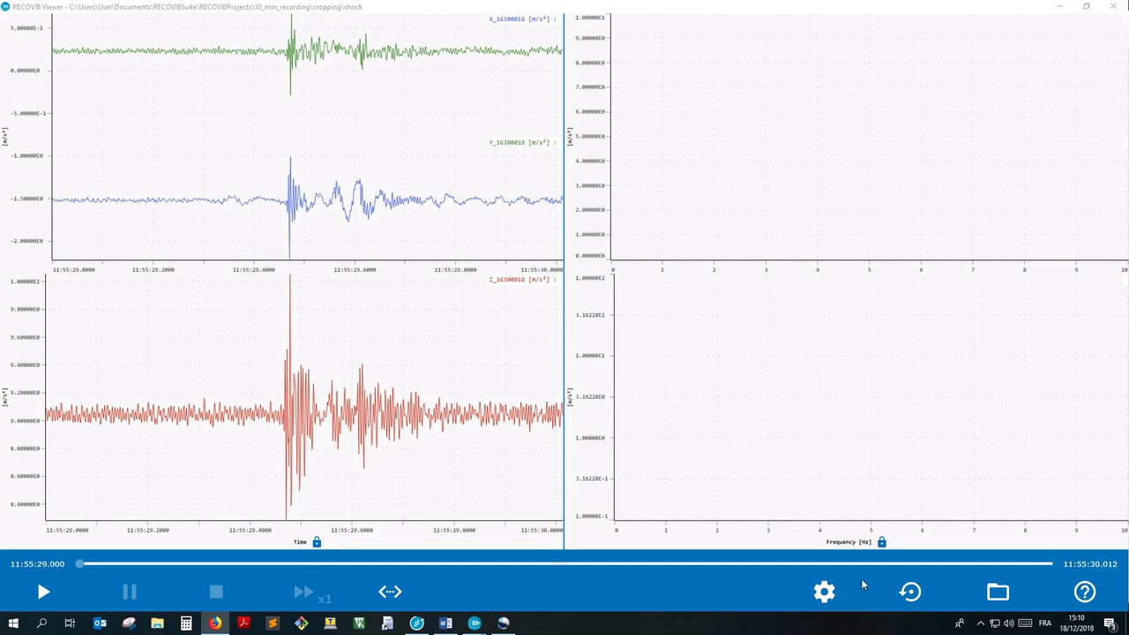
# Save the X/Y-over-Z chart layout as a new settings file named z_unstacked (Z_unstacked.xml).
pyautogui.click(905, 592)
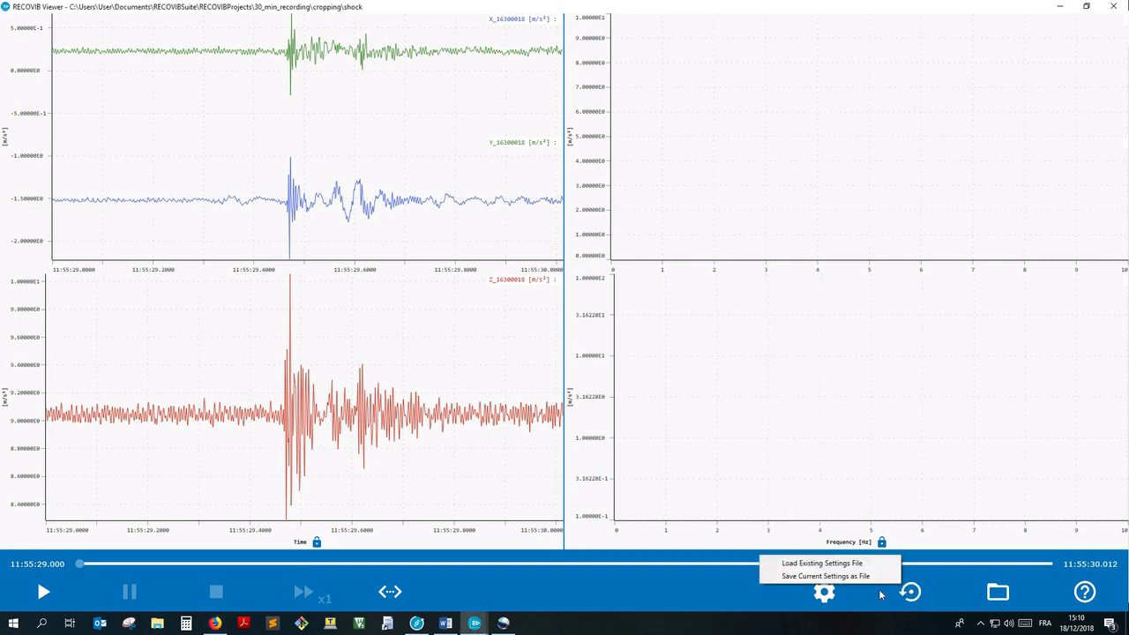
pyautogui.click(810, 579)
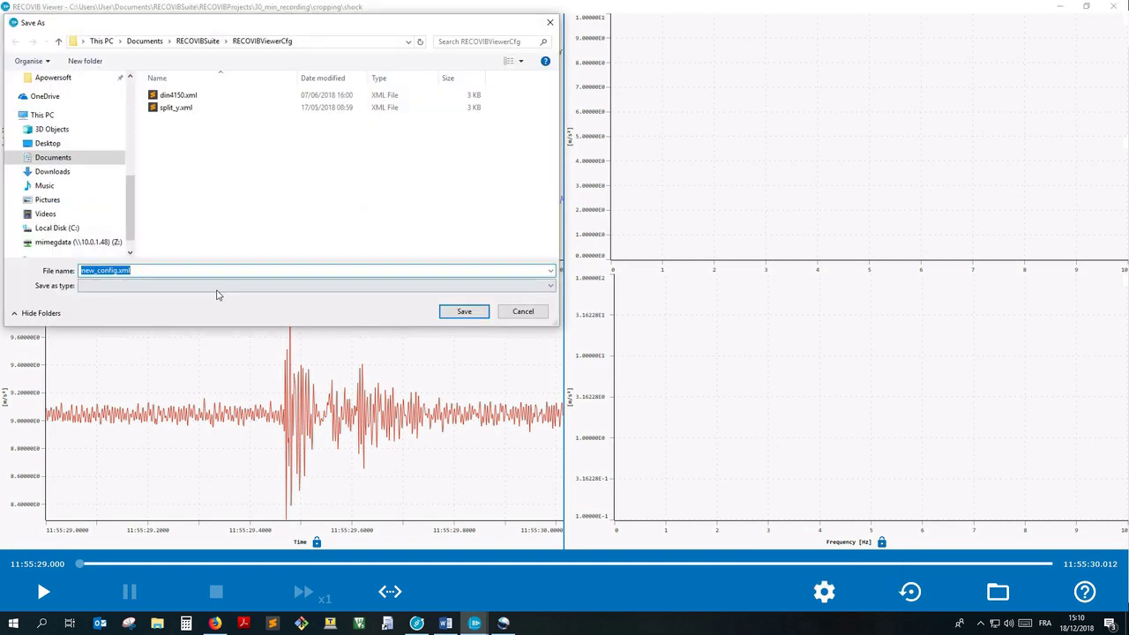
pyautogui.click(118, 274)
pyautogui.doubleClick(81, 273)
pyautogui.write('z_unstacked')
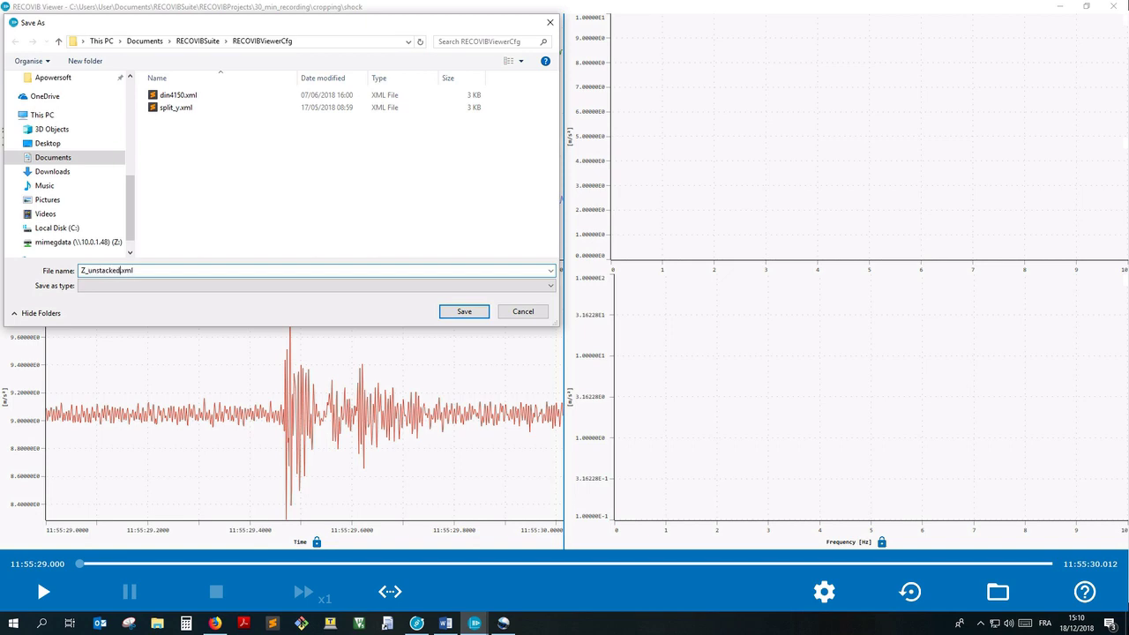
pyautogui.click(471, 313)
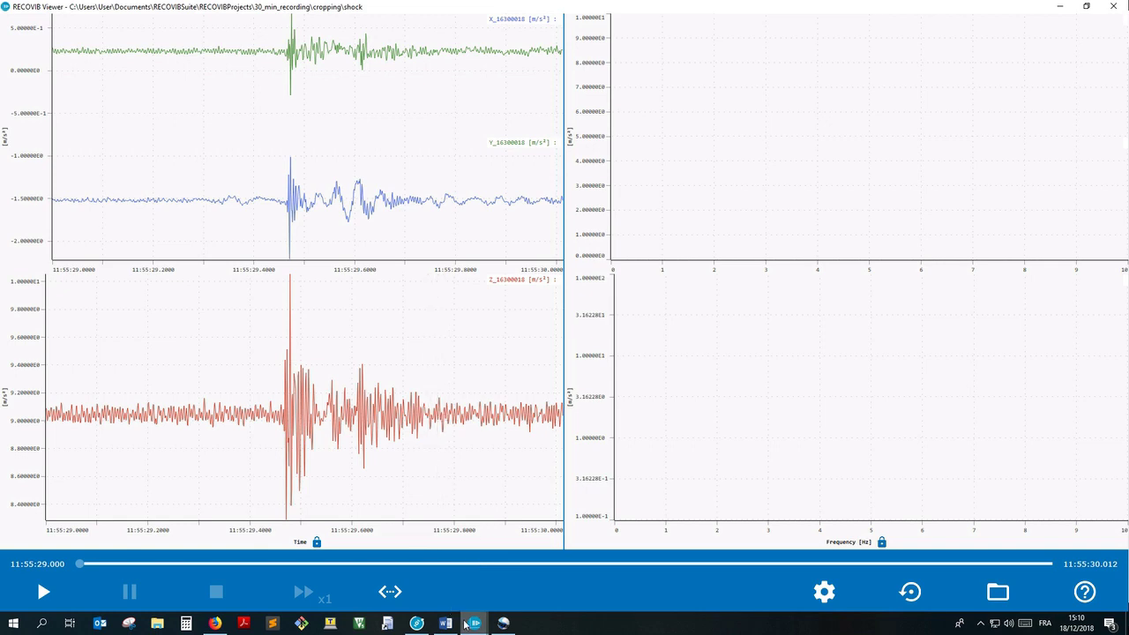
# Switch to the pendulum project's RECOVIB window and open the settings file options.
pyautogui.moveTo(467, 623)
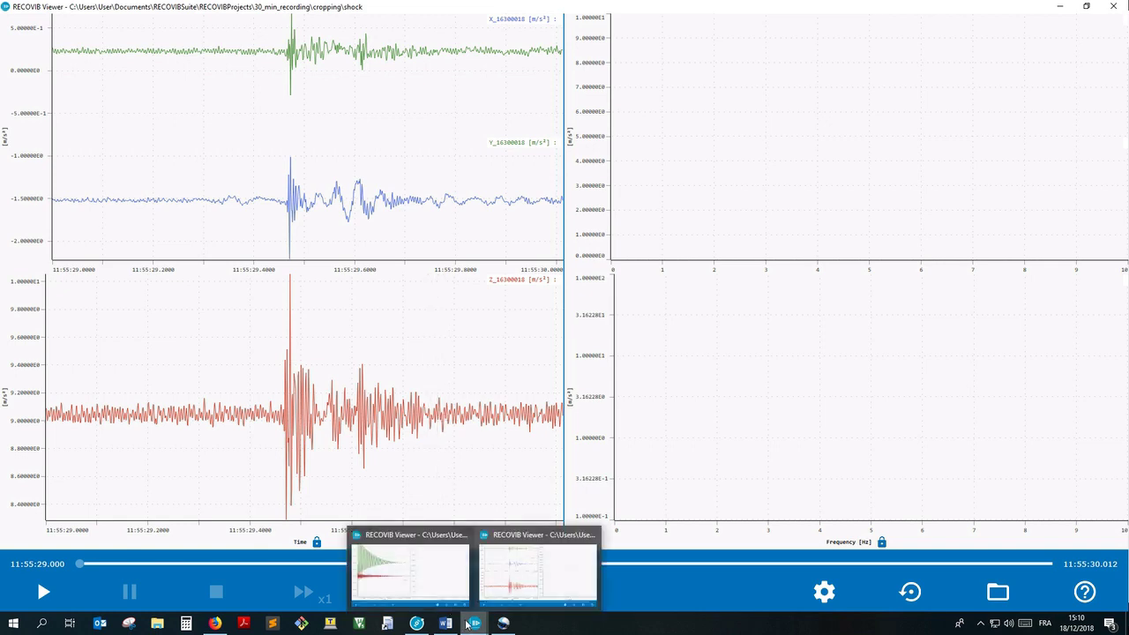
pyautogui.click(401, 589)
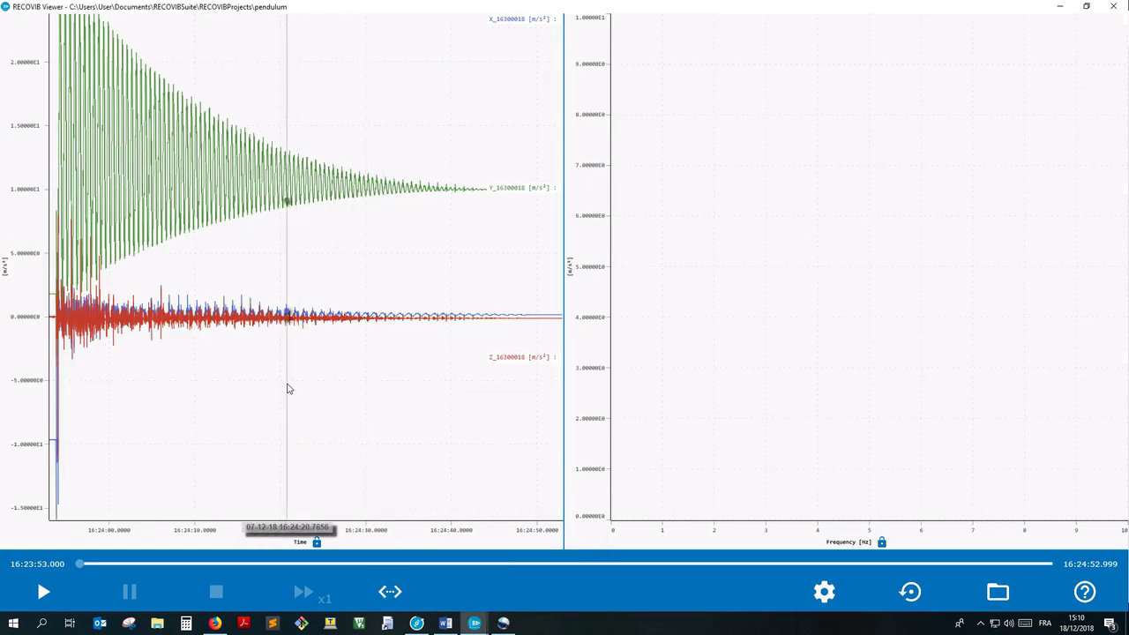
pyautogui.moveTo(287, 389)
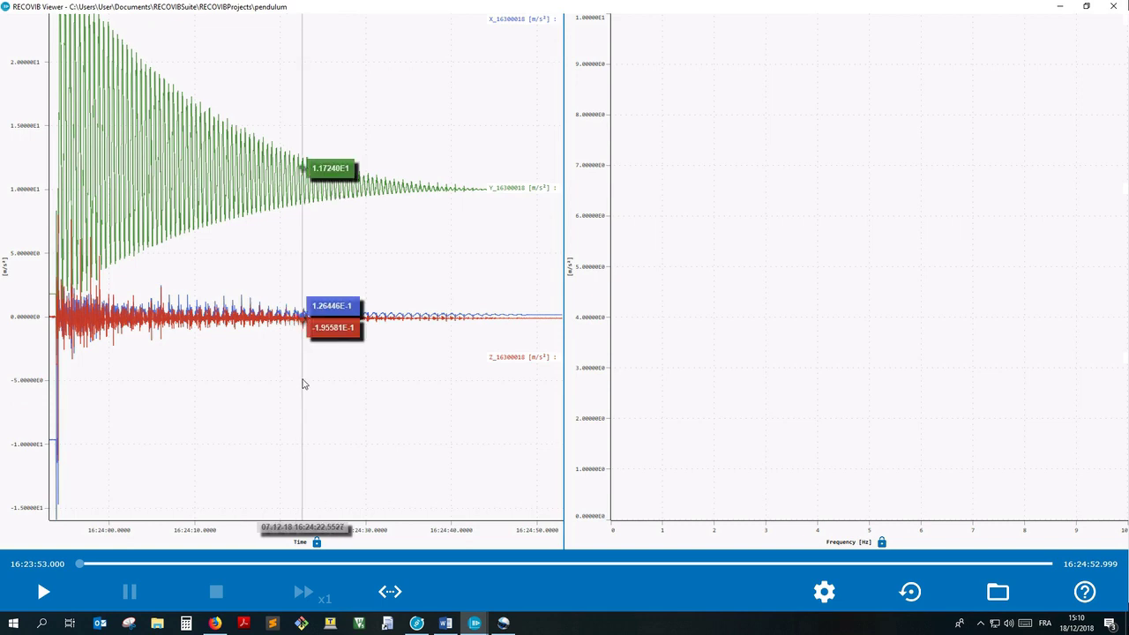
pyautogui.click(914, 597)
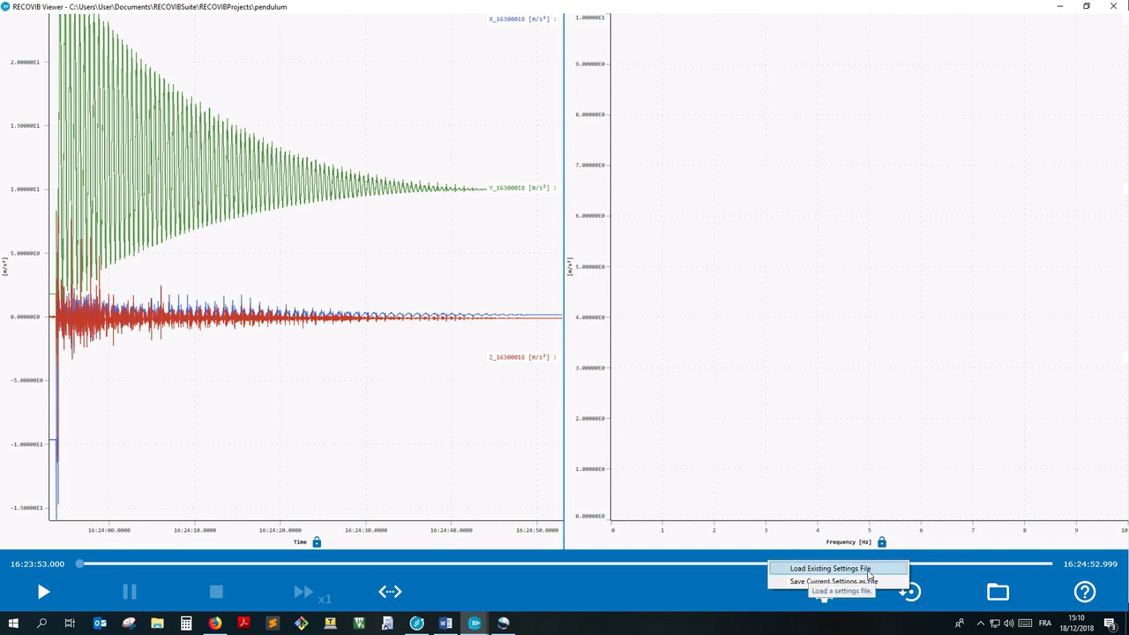
# Load Z_unstacked.xml into the pendulum project, close Signal Processing and reload the full data range.
pyautogui.click(868, 569)
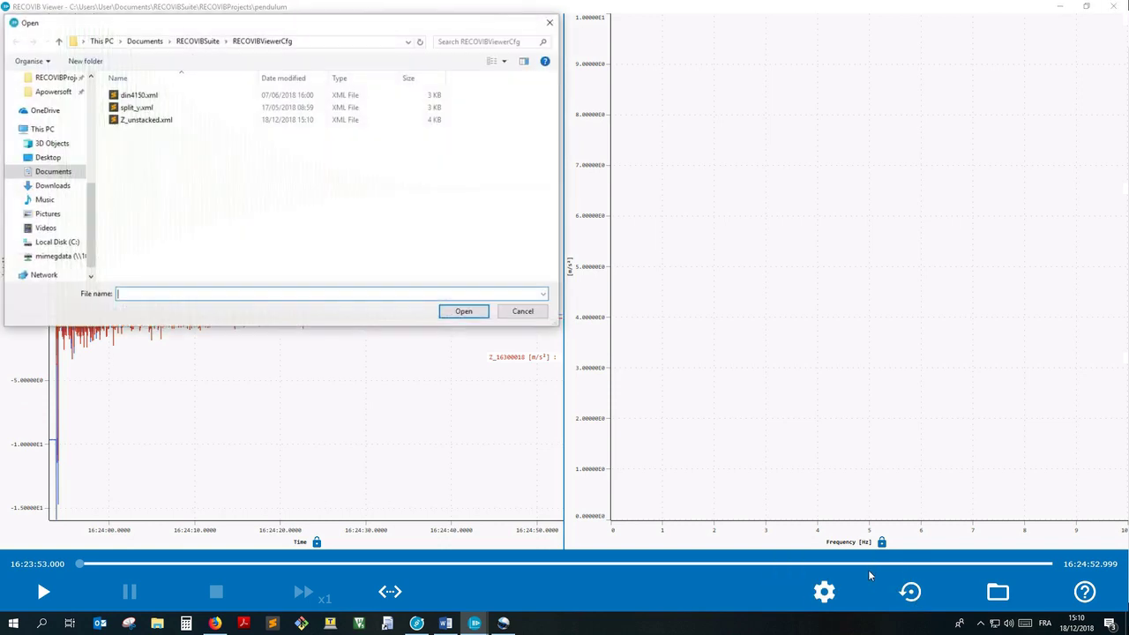
pyautogui.click(155, 125)
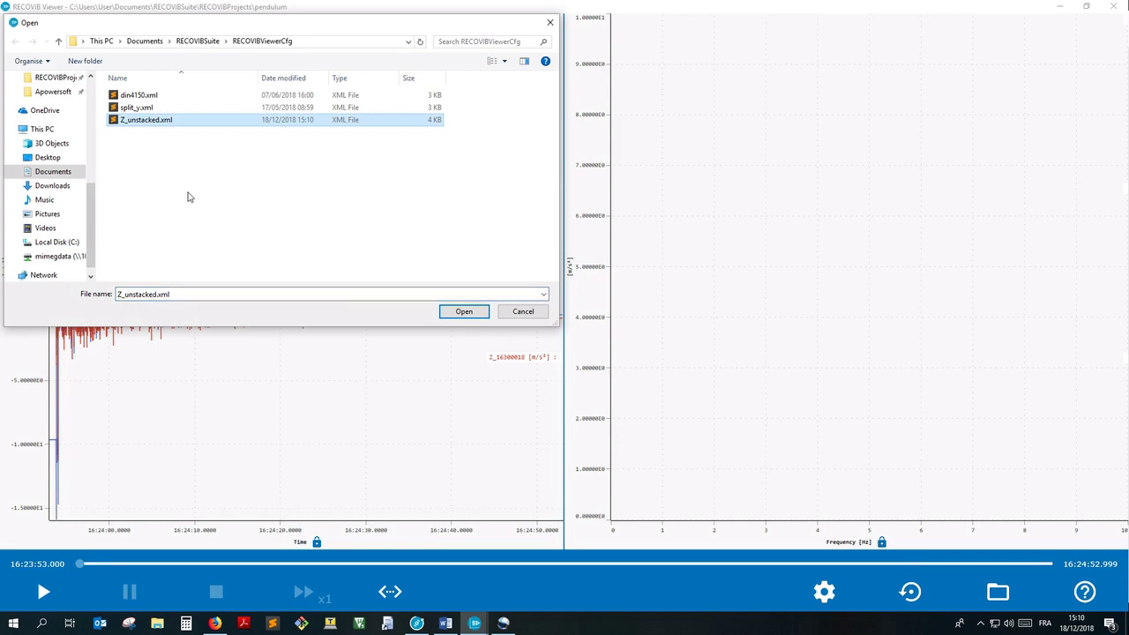
pyautogui.click(464, 311)
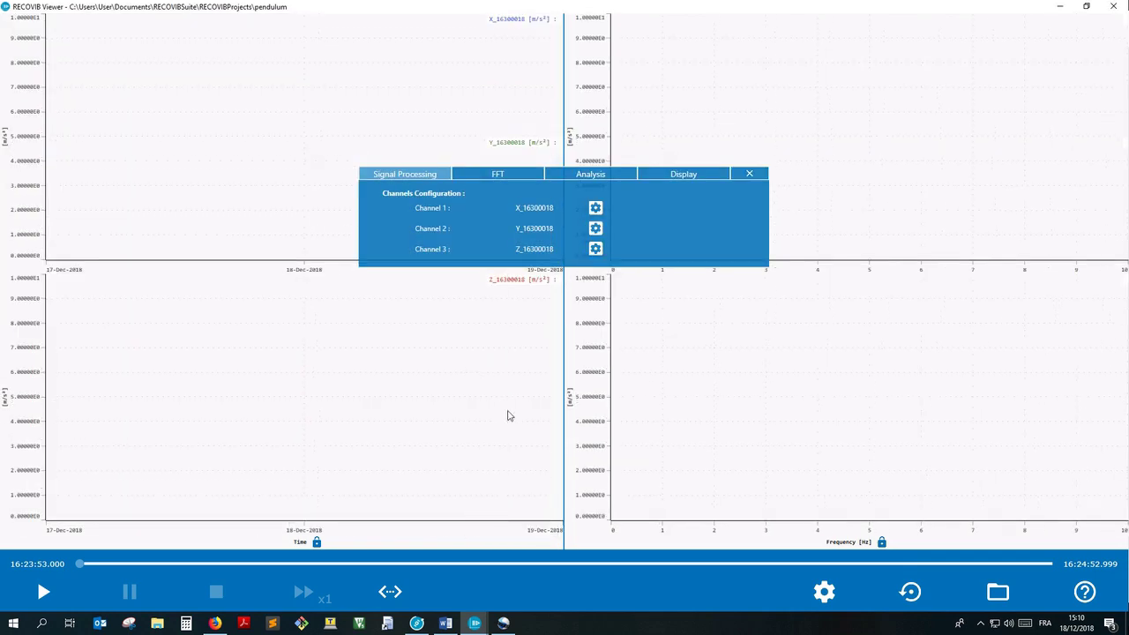
pyautogui.click(453, 468)
pyautogui.click(390, 592)
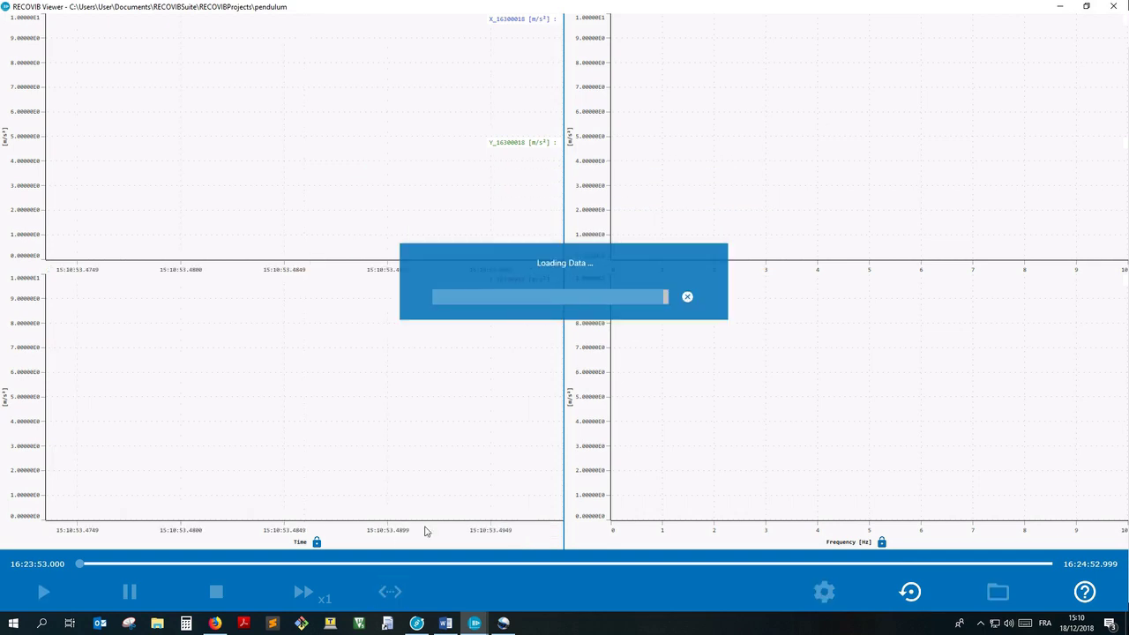